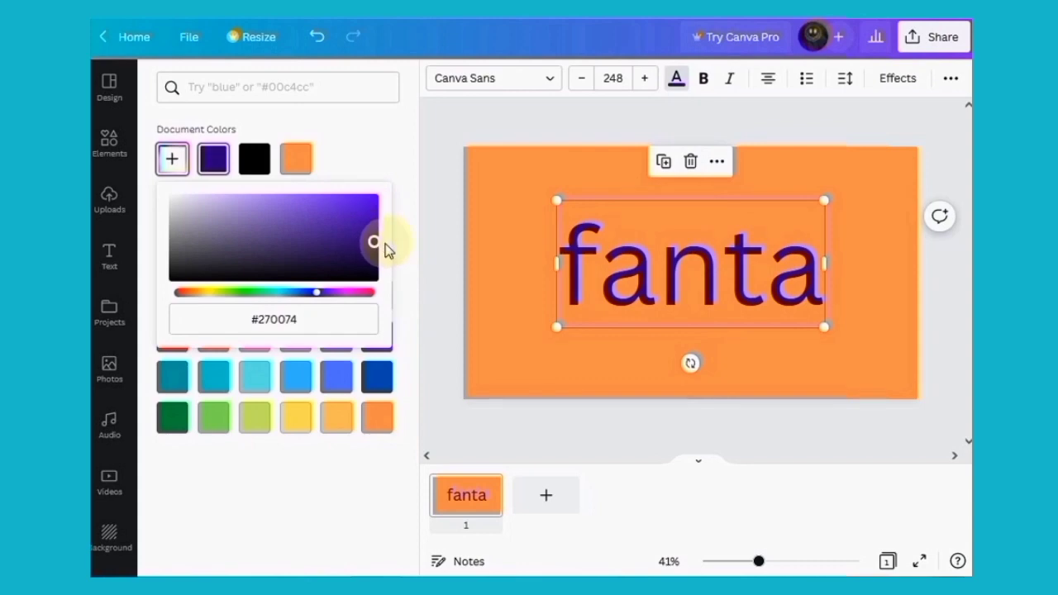
Make the "fanta" text bold and search the font list for "fanta fonts".
{"action": "left_click", "coordinate": [763, 200]}
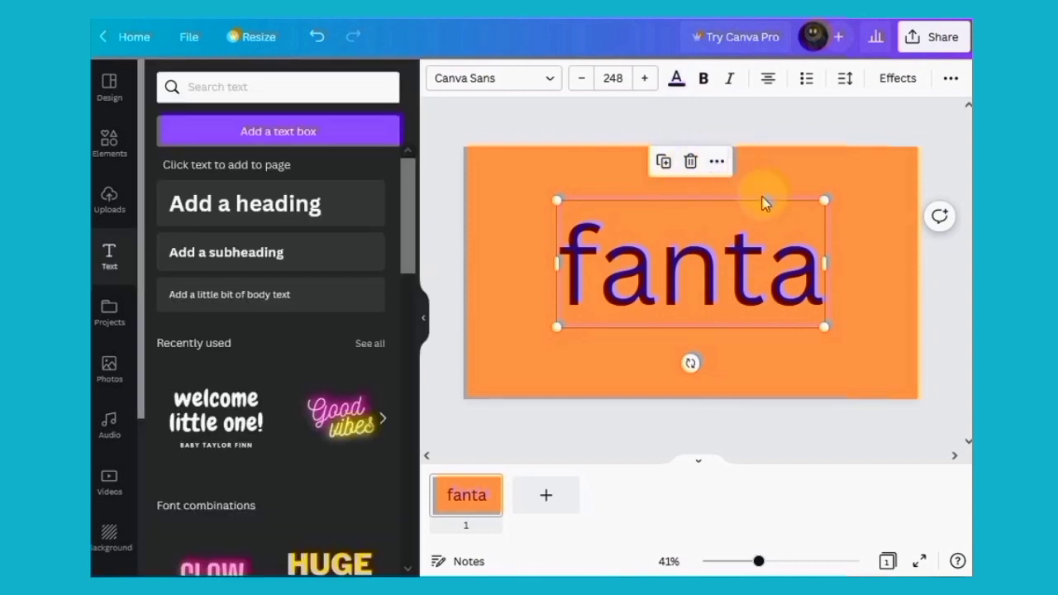
{"action": "left_click", "coordinate": [702, 78]}
{"action": "left_click", "coordinate": [544, 80]}
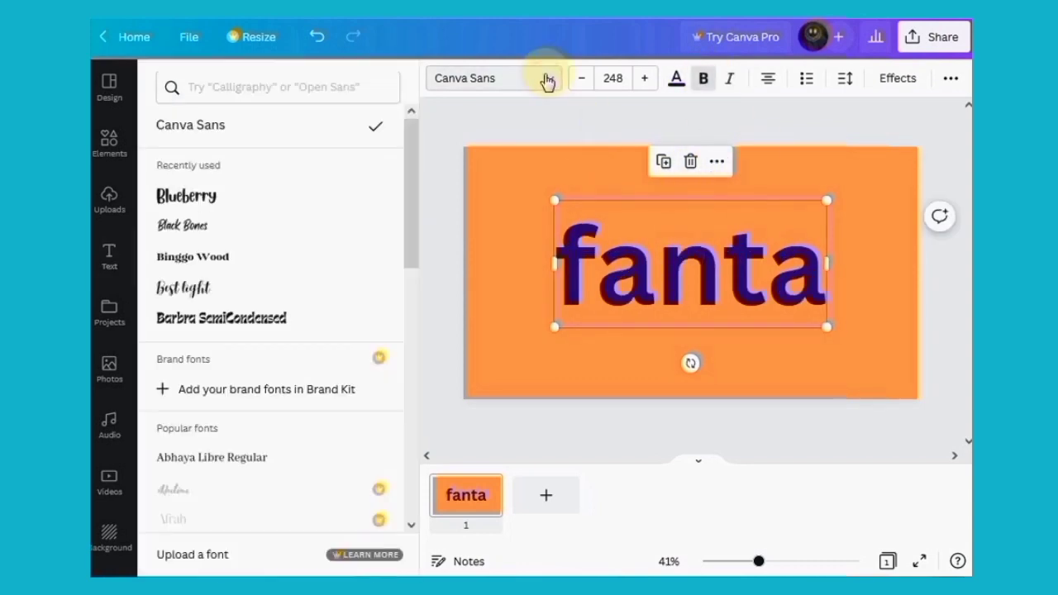
{"action": "left_click", "coordinate": [224, 89]}
{"action": "type", "text": "fanta font"}
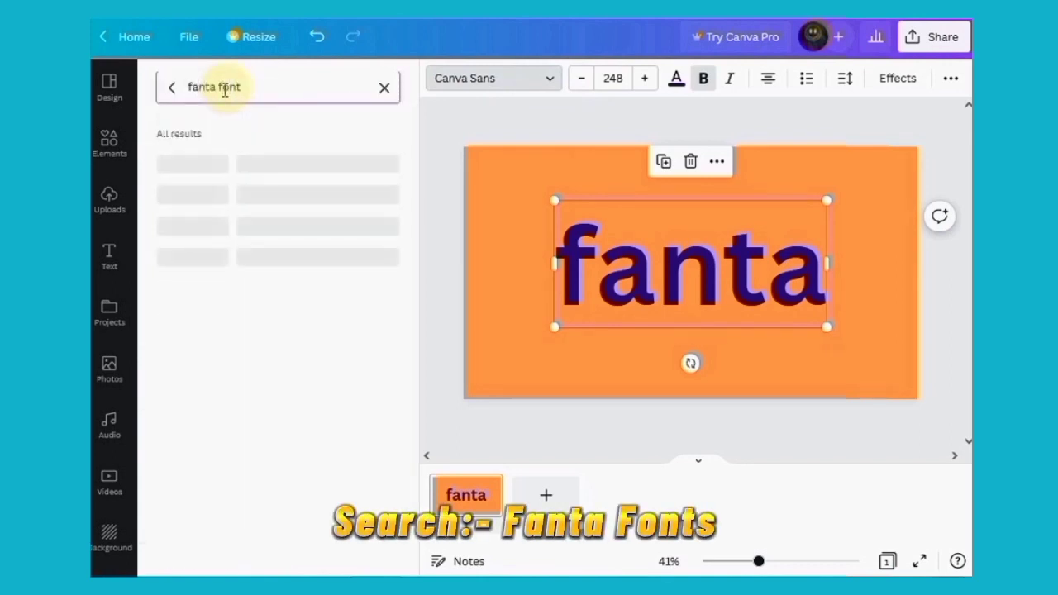
{"action": "type", "text": "s"}
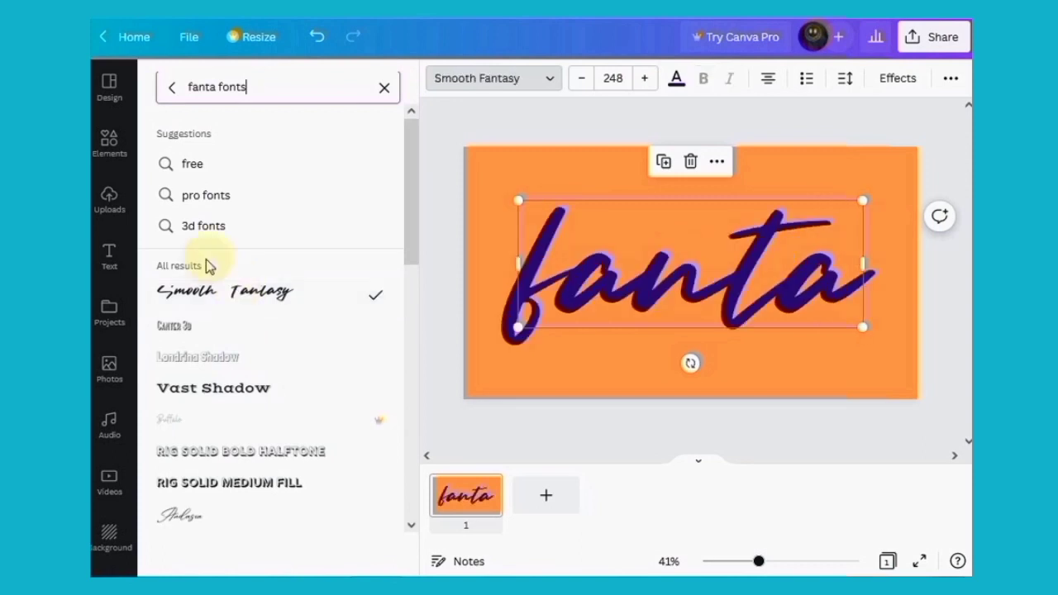
Set the font of the "fanta" text to Blueberry and deselect the text.
{"action": "scroll", "coordinate": [220, 389], "scroll_direction": "down", "scroll_amount": 3}
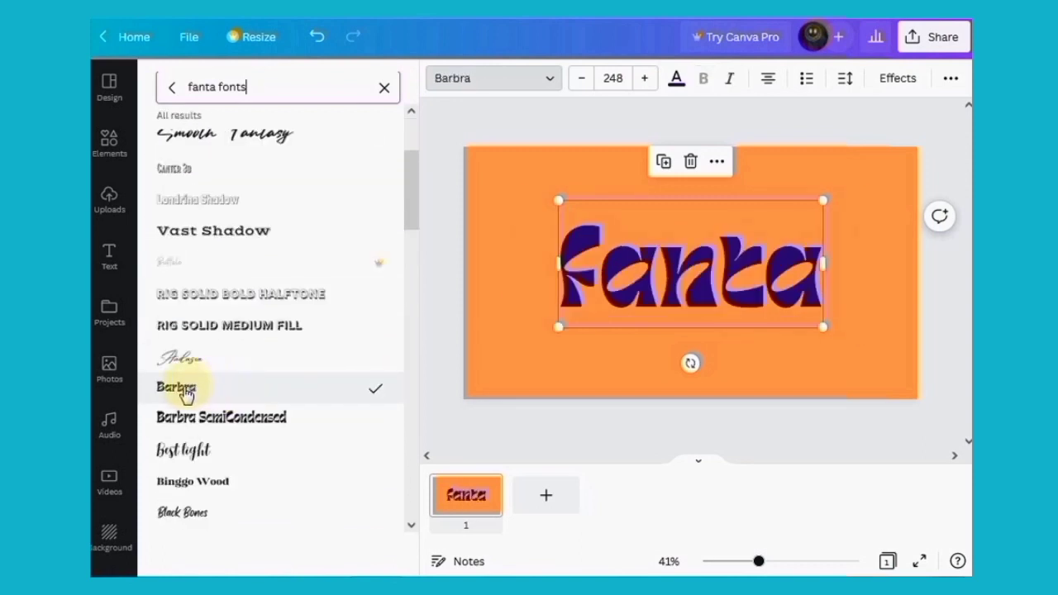
{"action": "scroll", "coordinate": [189, 400], "scroll_direction": "down", "scroll_amount": 3}
{"action": "left_click", "coordinate": [192, 389]}
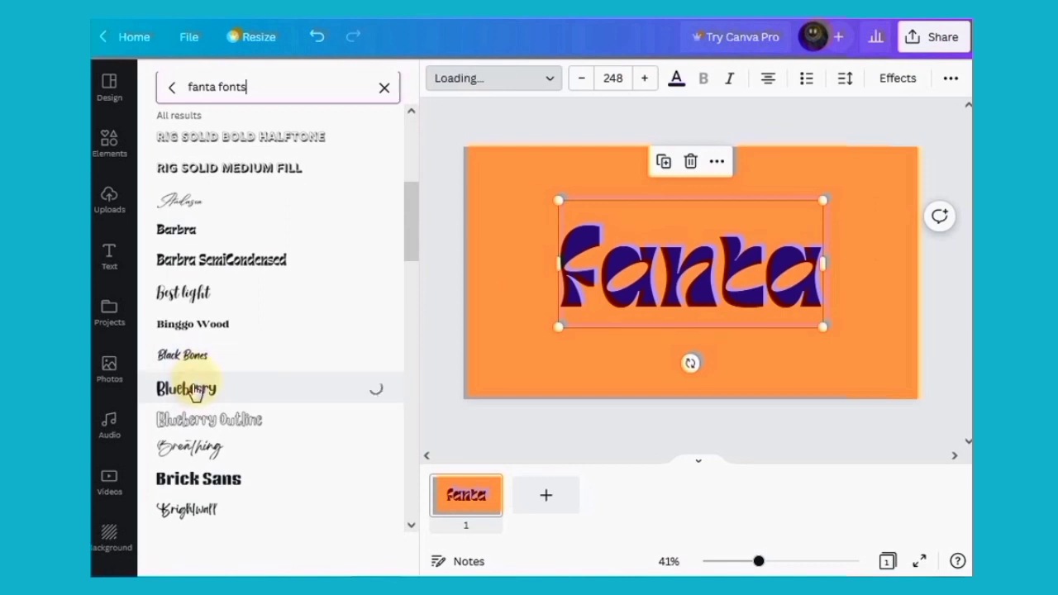
{"action": "left_click", "coordinate": [588, 361]}
{"action": "left_click", "coordinate": [601, 368]}
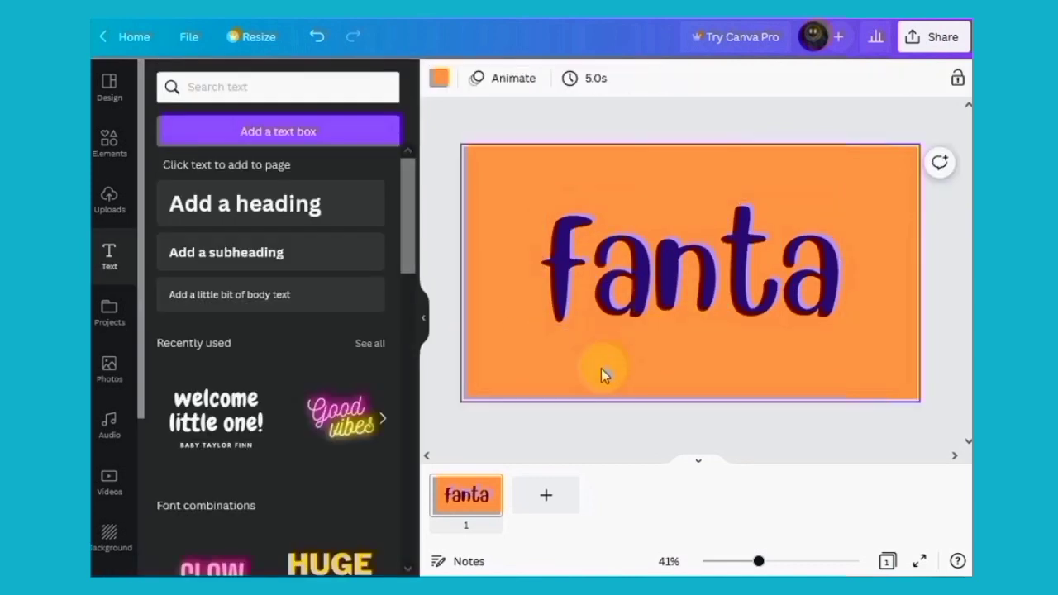
Check the PNG download options, including the transparent background setting, and close them.
{"action": "left_click", "coordinate": [913, 42]}
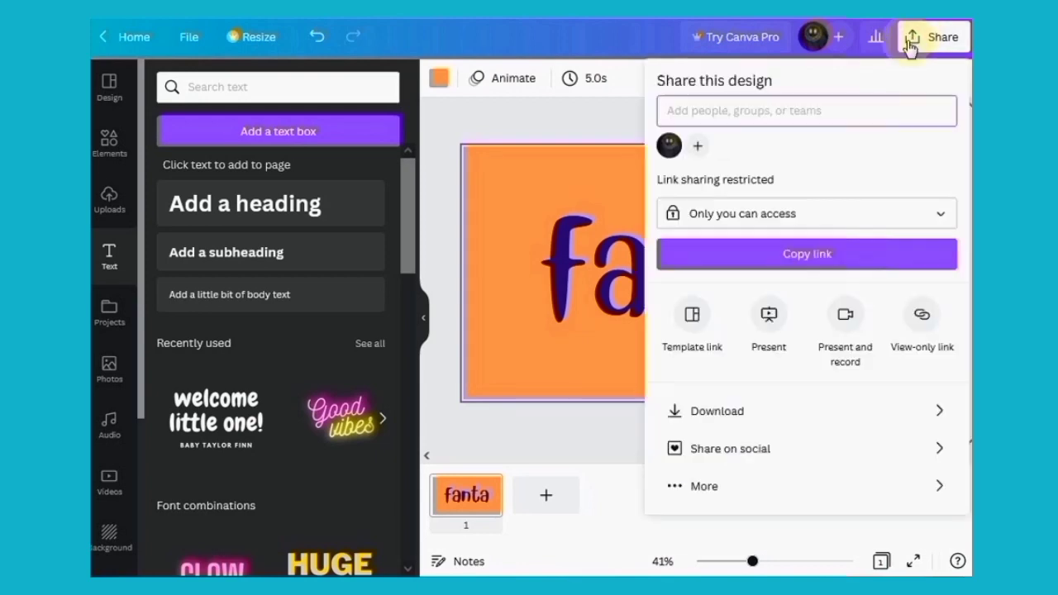
{"action": "left_click", "coordinate": [731, 415]}
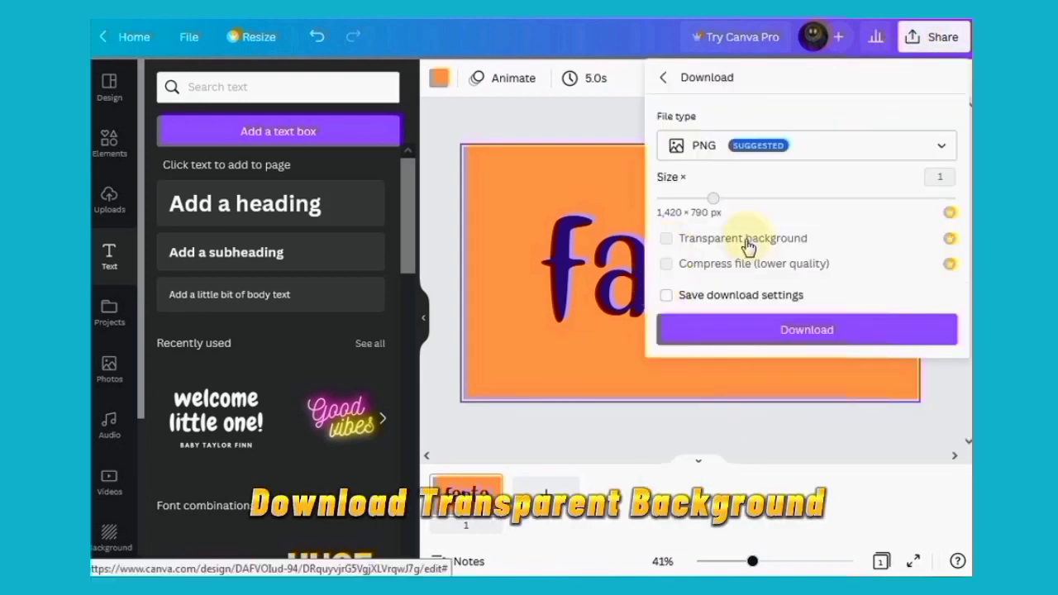
{"action": "left_click", "coordinate": [554, 326]}
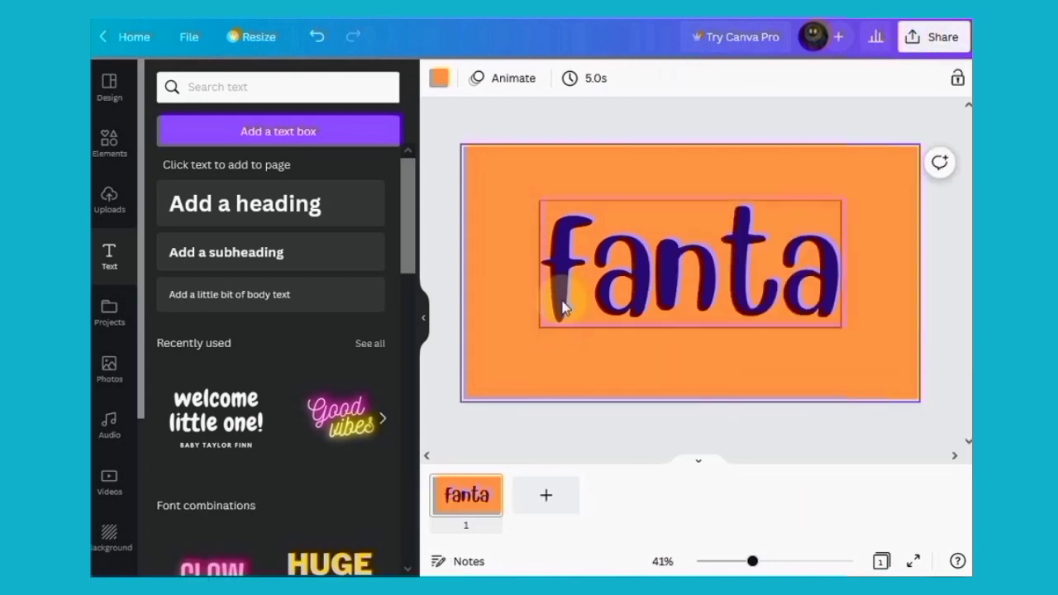
Upload the transparent "fanta" text image to the uploaded images.
{"action": "left_click", "coordinate": [109, 203]}
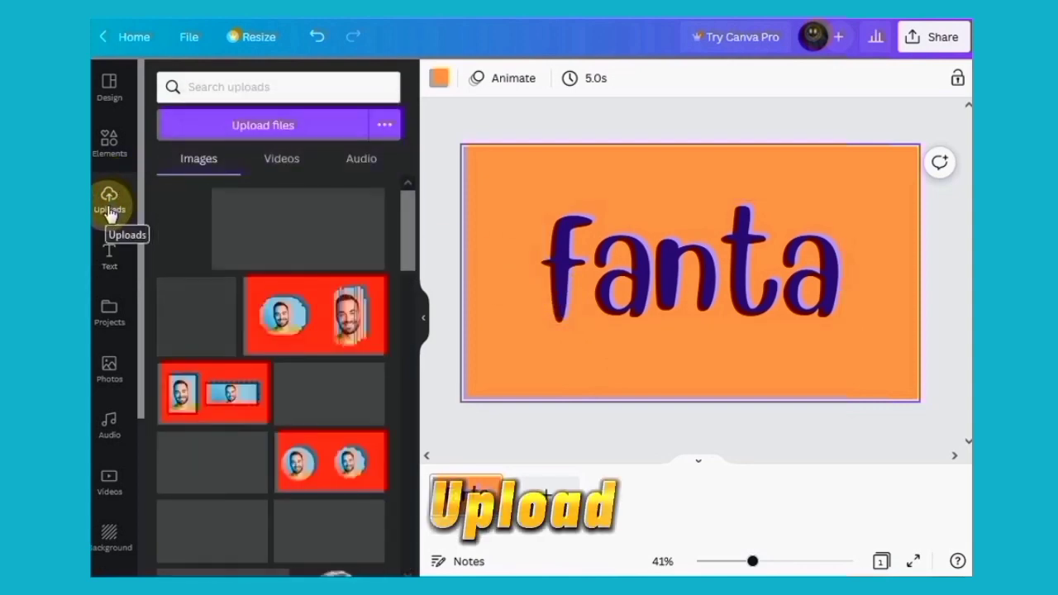
{"action": "left_click", "coordinate": [263, 125]}
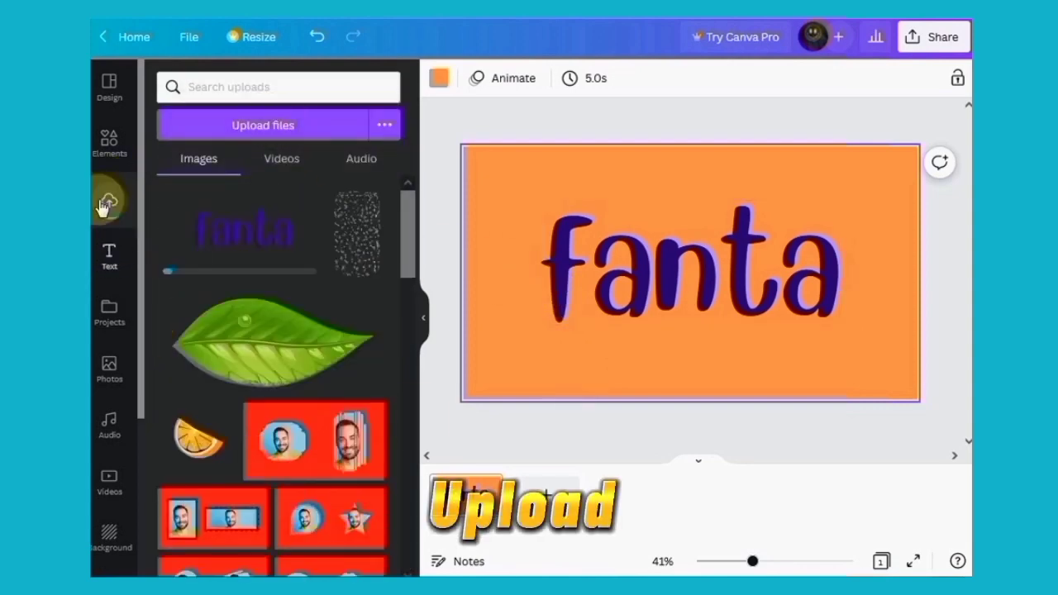
{"action": "left_click", "coordinate": [207, 176]}
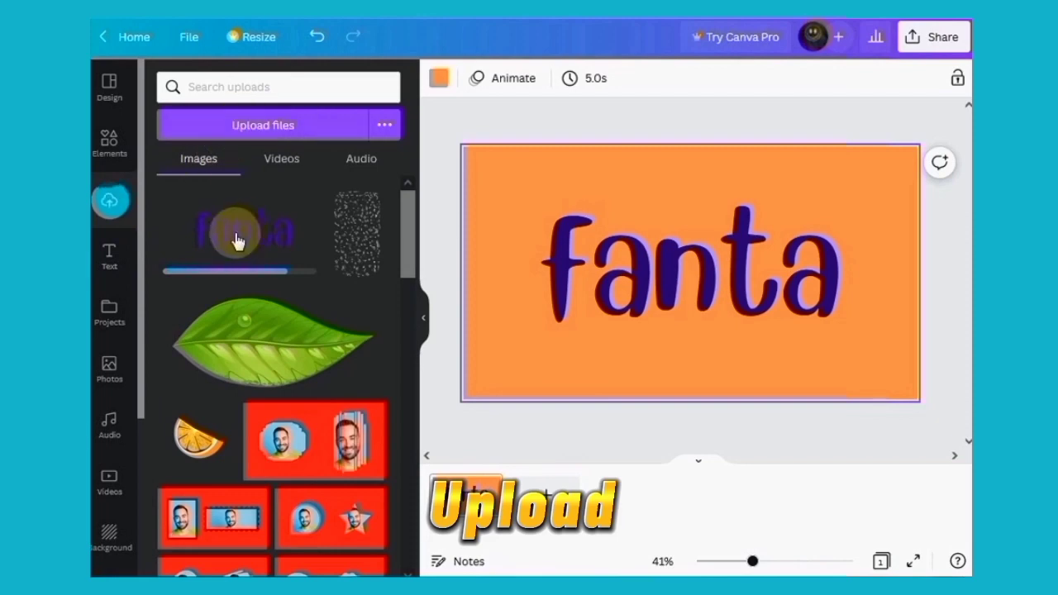
Add a second page to the design and search the elements for "orange color".
{"action": "left_click", "coordinate": [545, 495]}
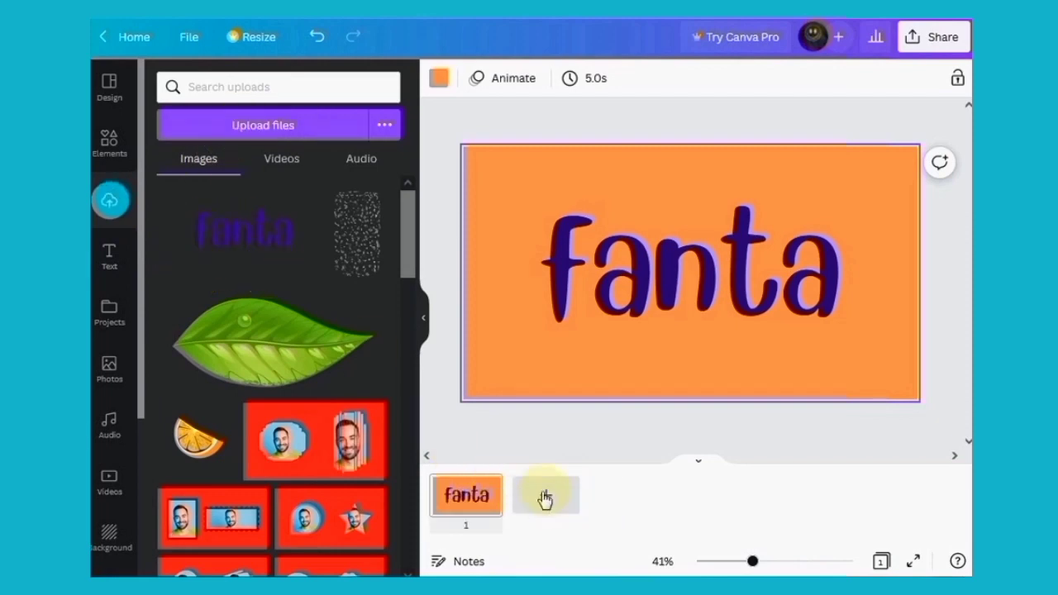
{"action": "left_click", "coordinate": [109, 145]}
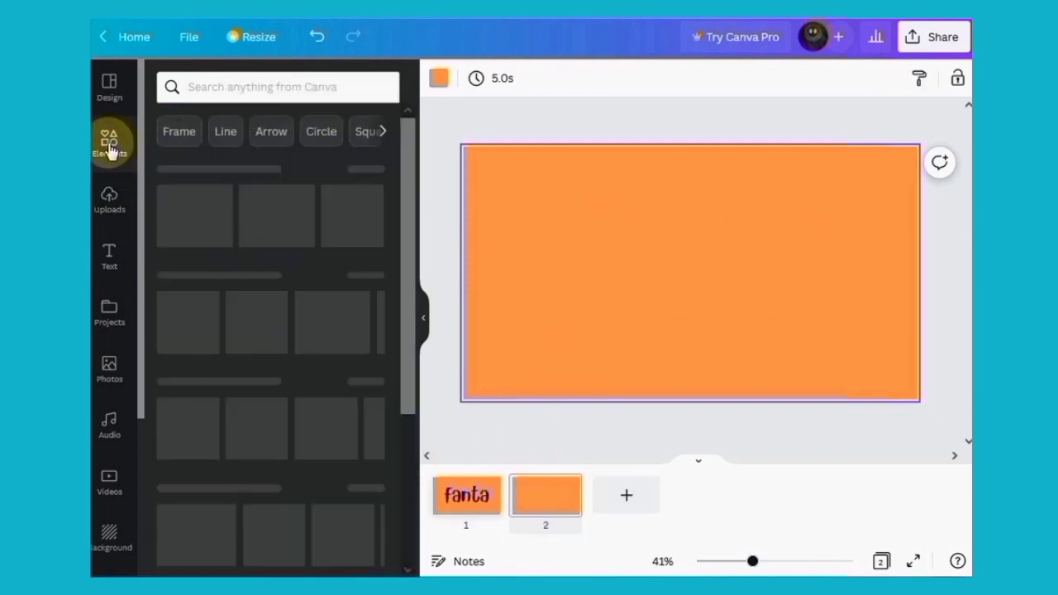
{"action": "left_click", "coordinate": [253, 87]}
{"action": "type", "text": "orange"}
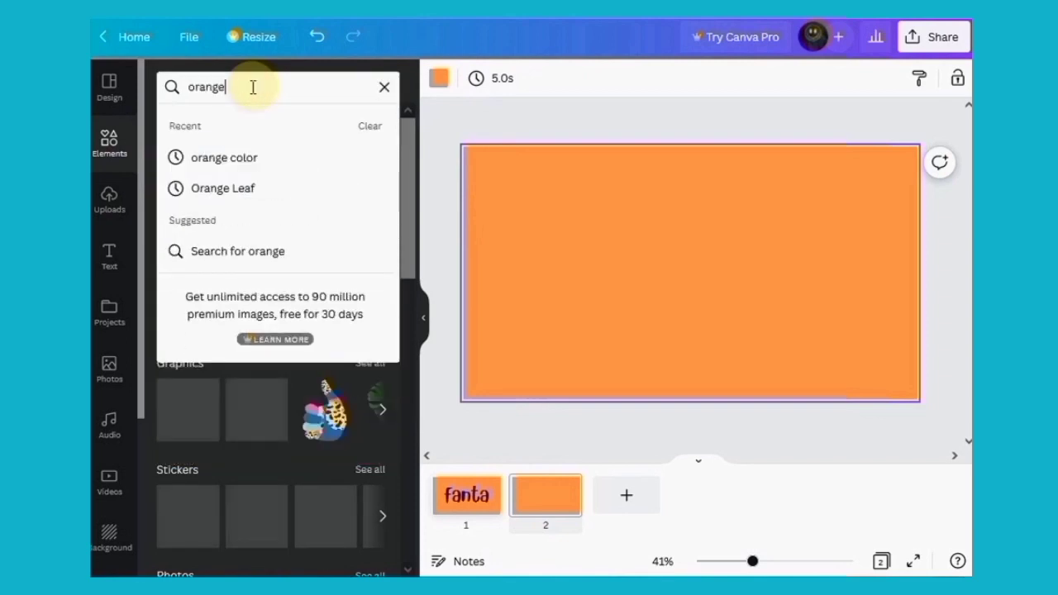
{"action": "type", "text": " color"}
{"action": "key", "text": "Return"}
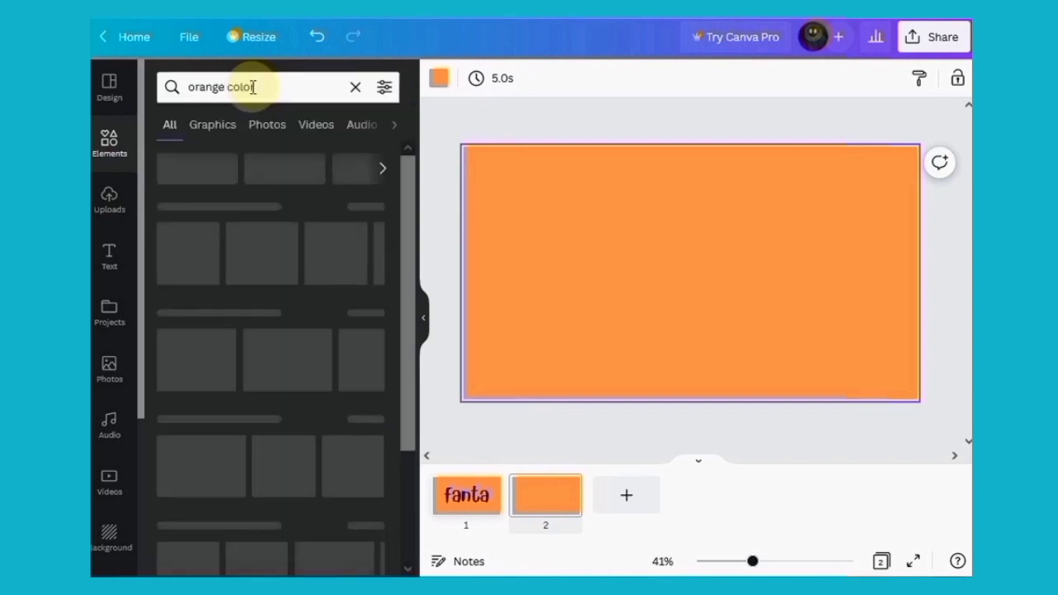
Place the rectangular orange gradient graphic on page 2 and enlarge it to cover the whole page.
{"action": "left_click", "coordinate": [180, 199]}
{"action": "left_click_drag", "start_coordinate": [673, 361], "coordinate": [627, 337]}
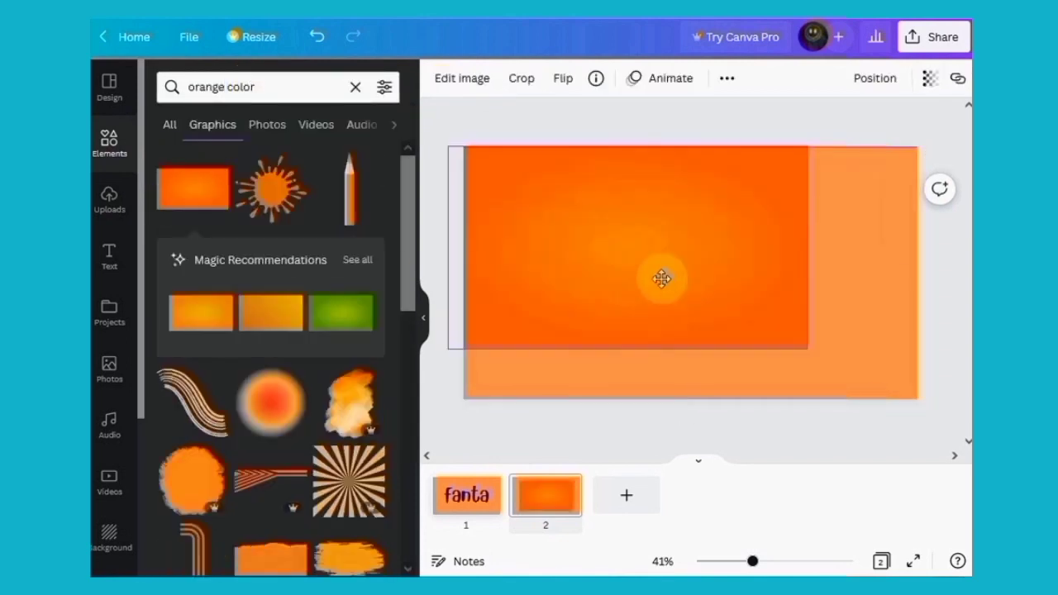
{"action": "left_click_drag", "start_coordinate": [822, 348], "coordinate": [919, 402]}
{"action": "left_click", "coordinate": [447, 314]}
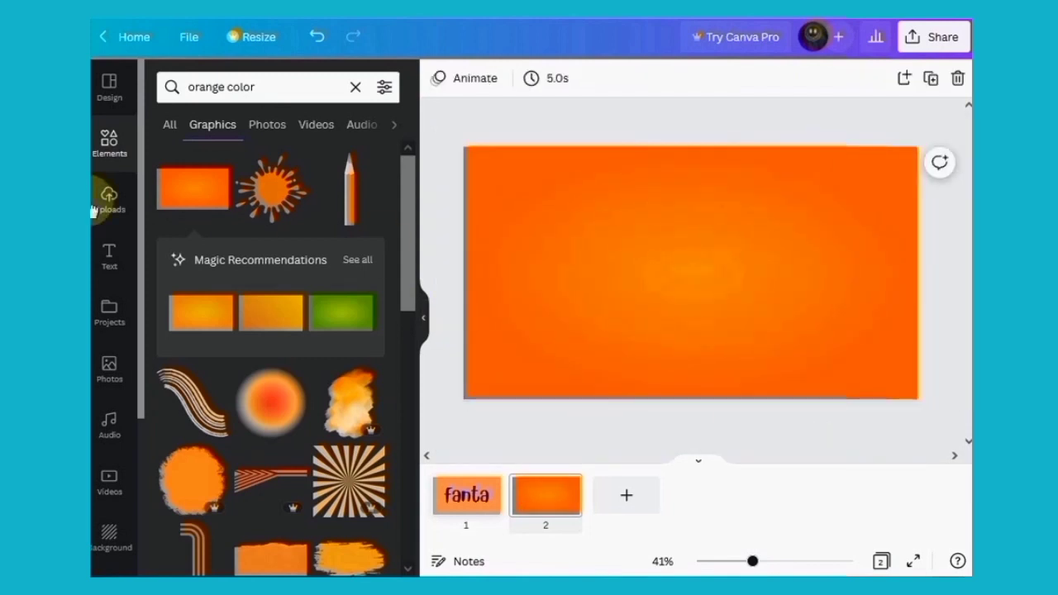
Place the uploaded "fanta" image on page 2 and enlarge it around the centre of the orange background.
{"action": "left_click", "coordinate": [109, 198]}
{"action": "left_click", "coordinate": [246, 251]}
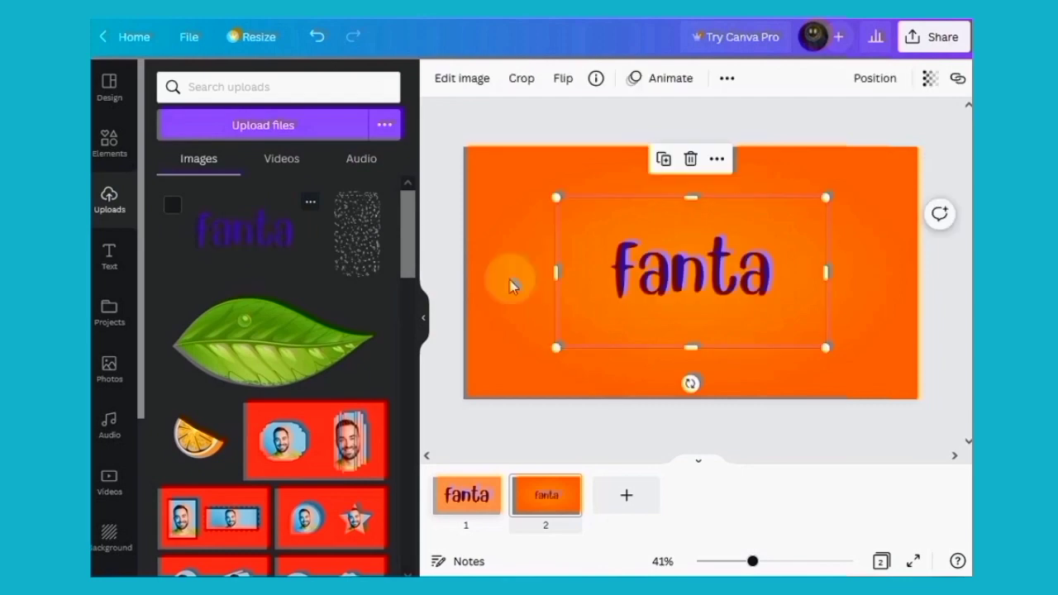
{"action": "left_click_drag", "start_coordinate": [552, 191], "coordinate": [508, 171]}
{"action": "left_click_drag", "start_coordinate": [836, 369], "coordinate": [859, 366]}
{"action": "left_click", "coordinate": [425, 322]}
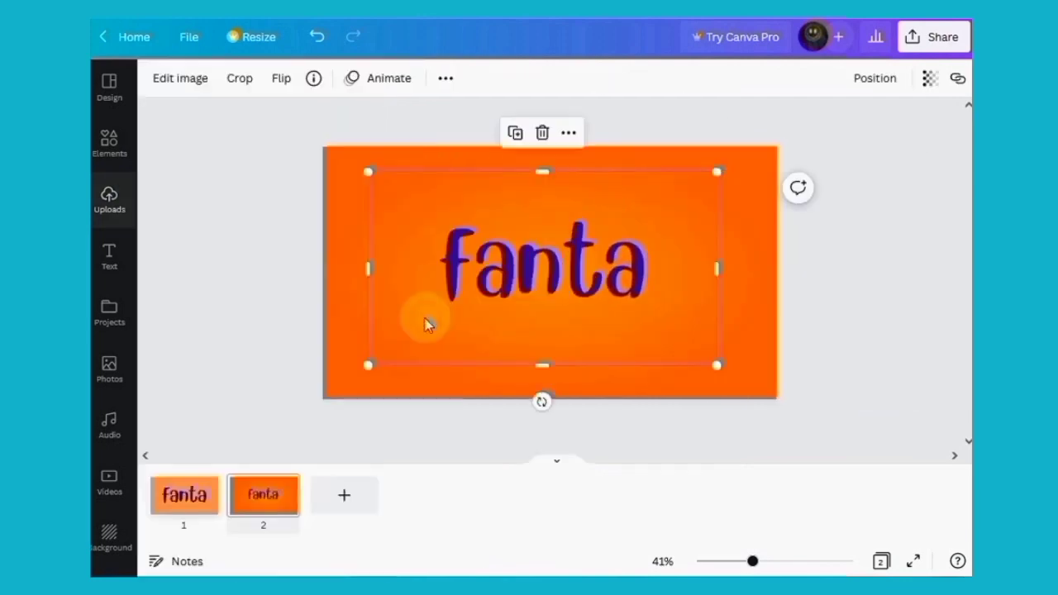
{"action": "left_click_drag", "start_coordinate": [320, 146], "coordinate": [286, 118]}
{"action": "left_click_drag", "start_coordinate": [500, 241], "coordinate": [529, 273]}
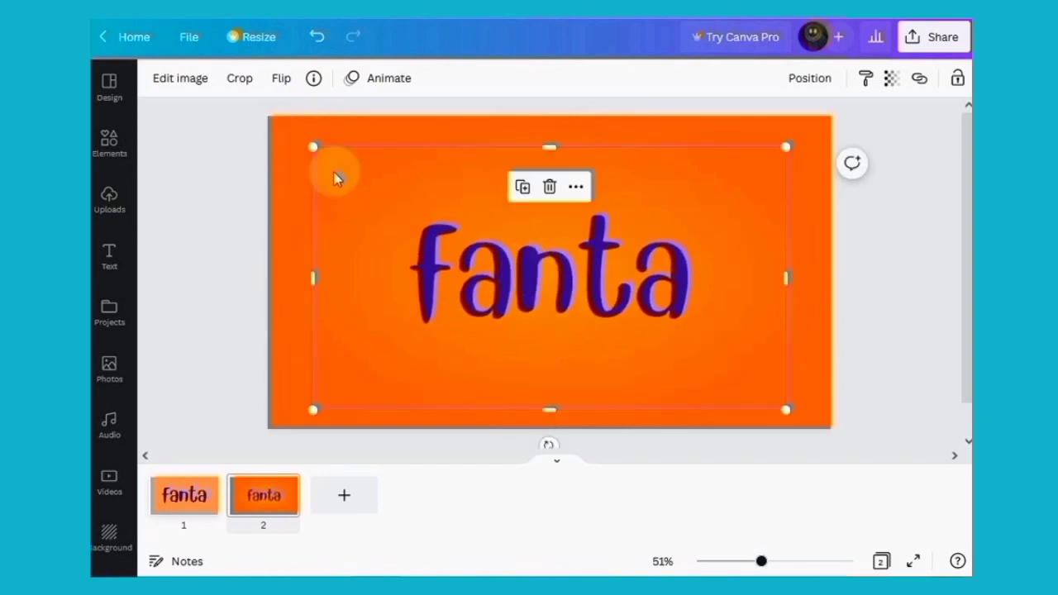
Add a Glow shadow to the "fanta" image and set the glow color to white.
{"action": "left_click", "coordinate": [195, 79]}
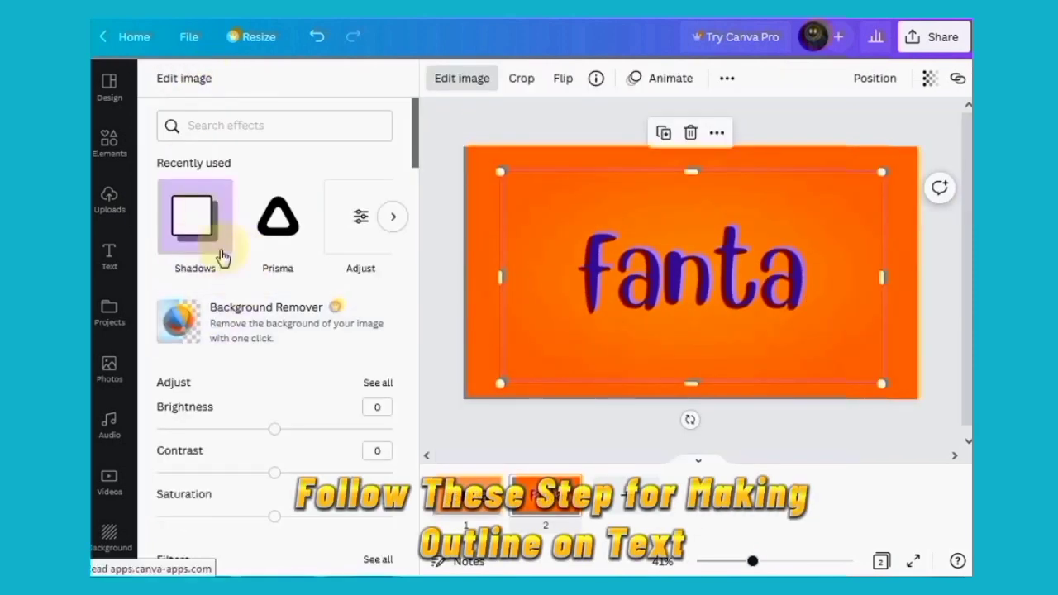
{"action": "left_click", "coordinate": [191, 222]}
{"action": "left_click", "coordinate": [276, 168]}
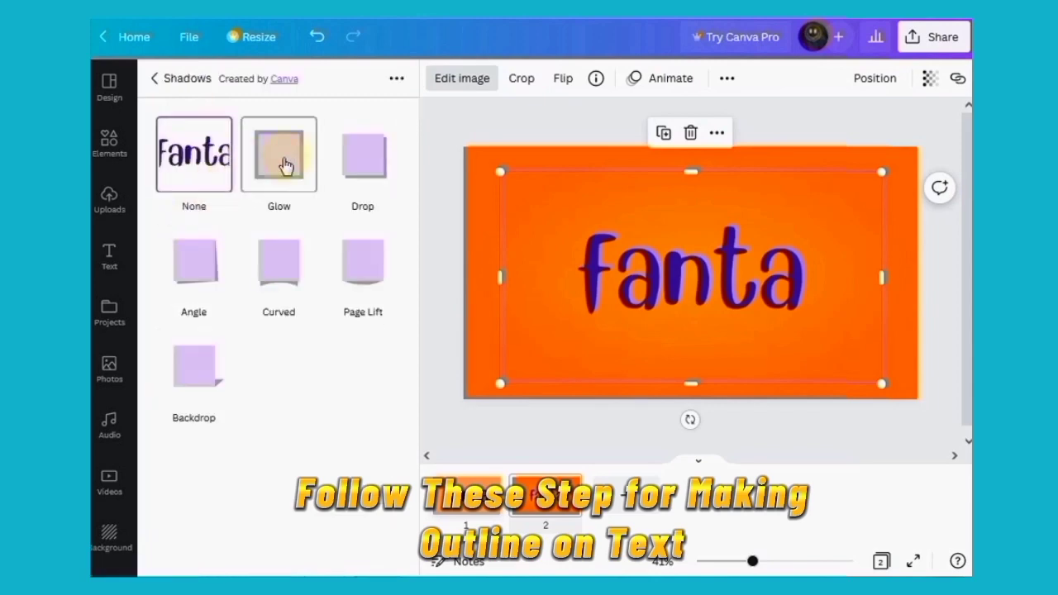
{"action": "left_click", "coordinate": [279, 160]}
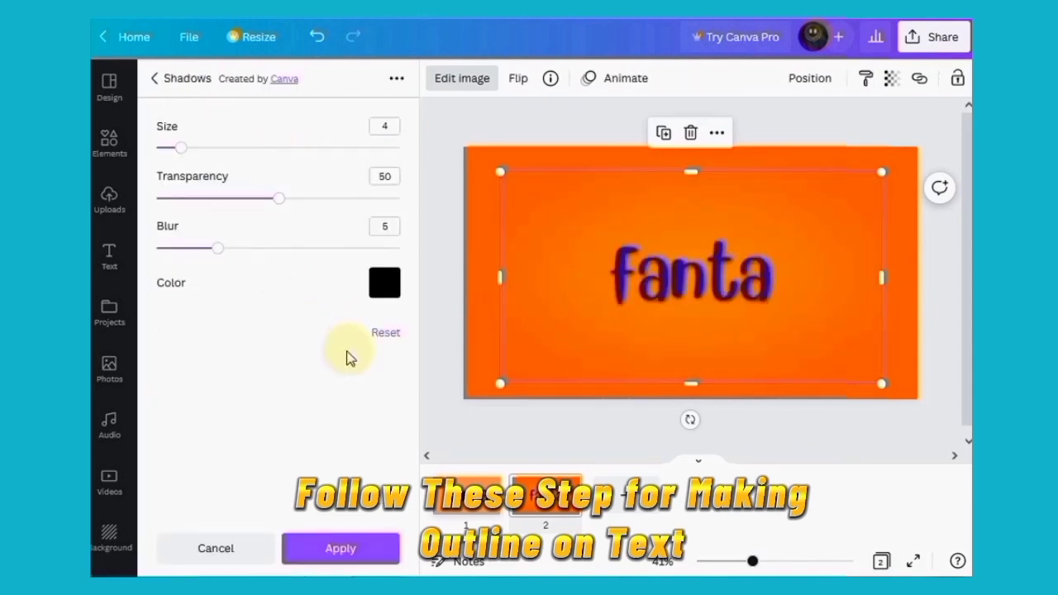
{"action": "left_click", "coordinate": [384, 281]}
{"action": "left_click", "coordinate": [569, 423]}
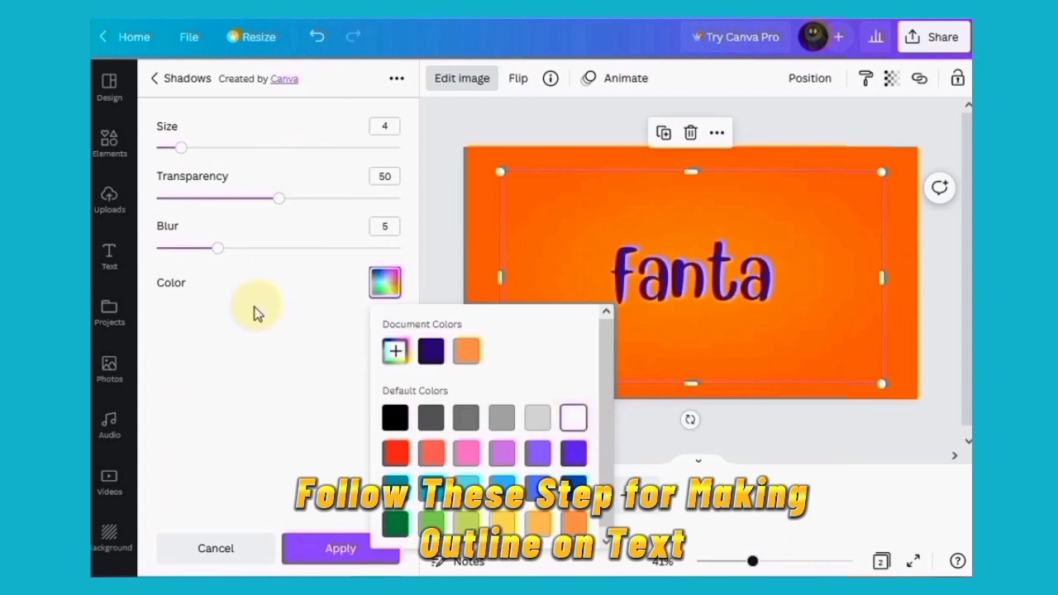
Set the glow's blur to 0, transparency to 100 and size to 24, and apply the shadow.
{"action": "left_click_drag", "start_coordinate": [215, 256], "coordinate": [111, 250]}
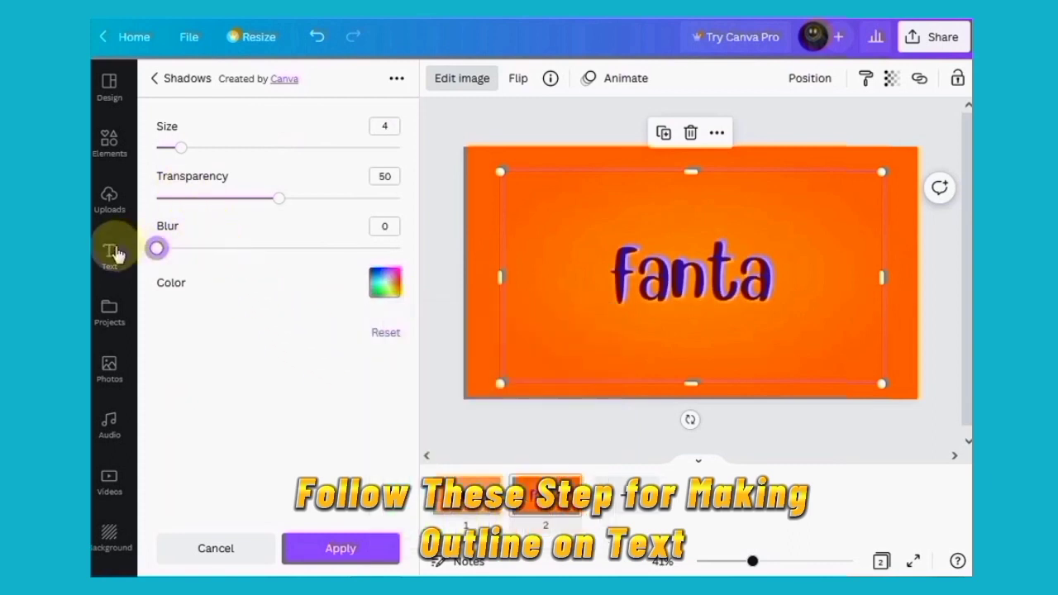
{"action": "left_click_drag", "start_coordinate": [274, 207], "coordinate": [436, 209]}
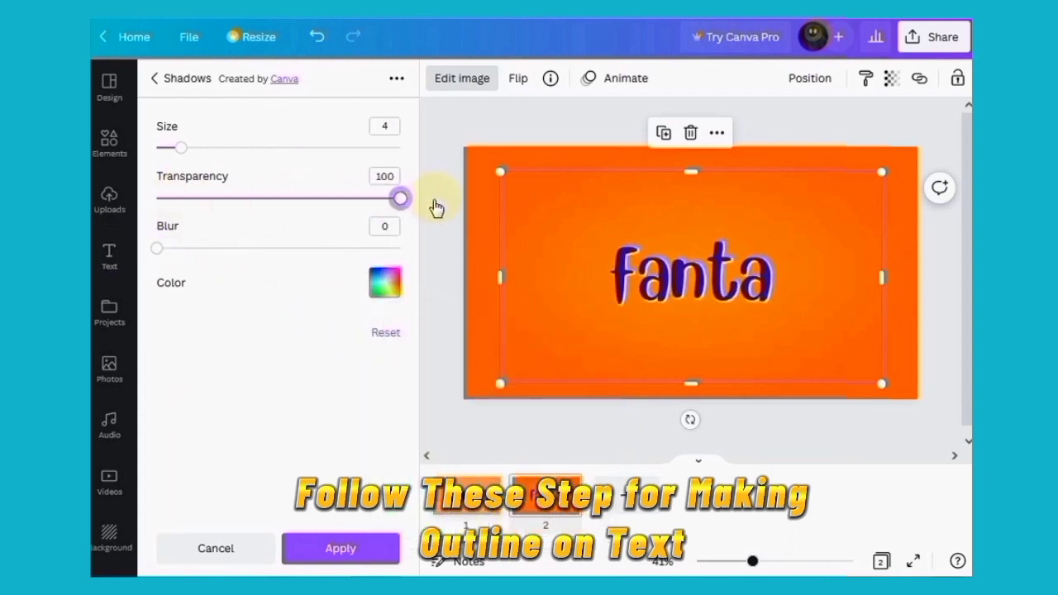
{"action": "left_click_drag", "start_coordinate": [190, 156], "coordinate": [295, 157]}
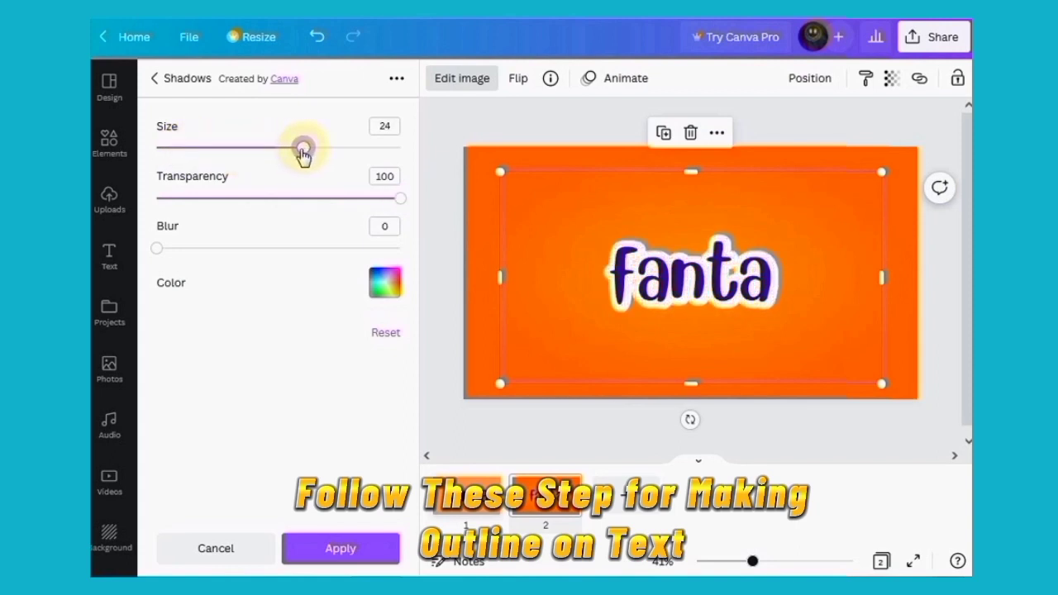
{"action": "left_click", "coordinate": [501, 133]}
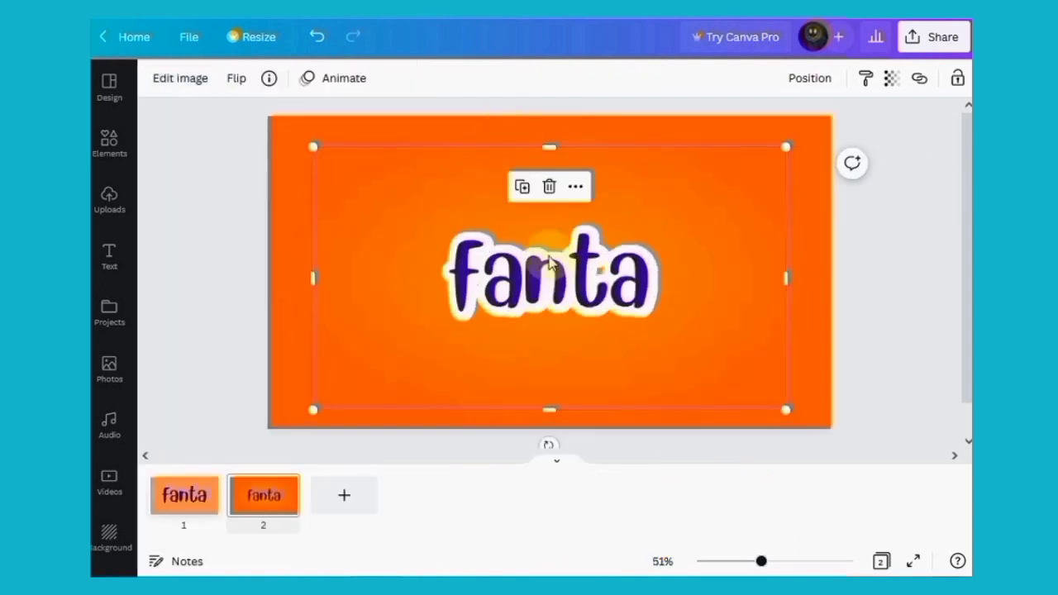
Crop the "fanta" image tightly around its outlined text and place it smaller in the upper-left area of the page.
{"action": "left_click_drag", "start_coordinate": [659, 321], "coordinate": [583, 285]}
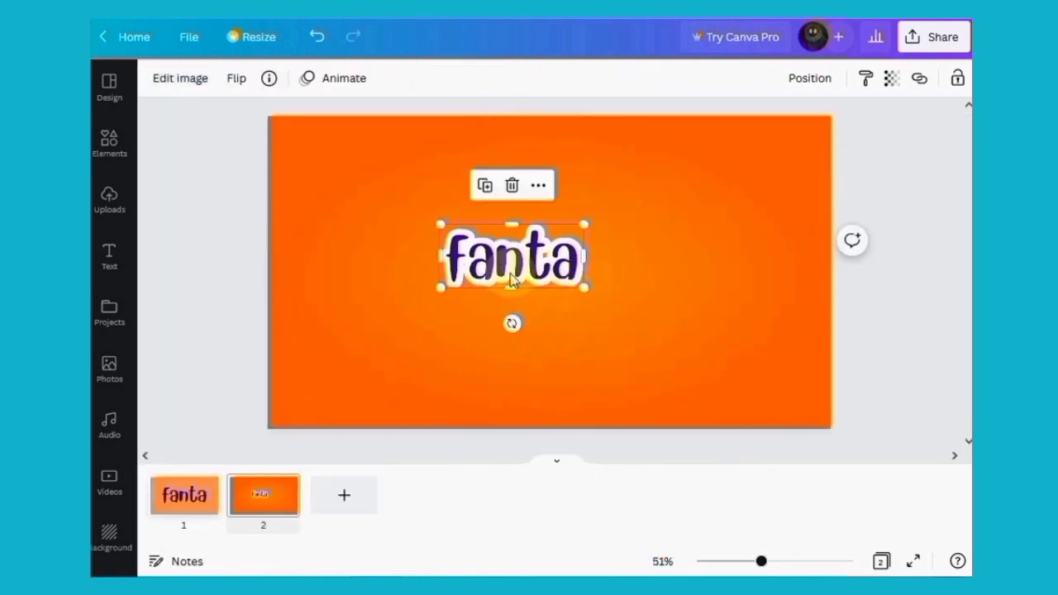
{"action": "left_click_drag", "start_coordinate": [480, 257], "coordinate": [374, 236]}
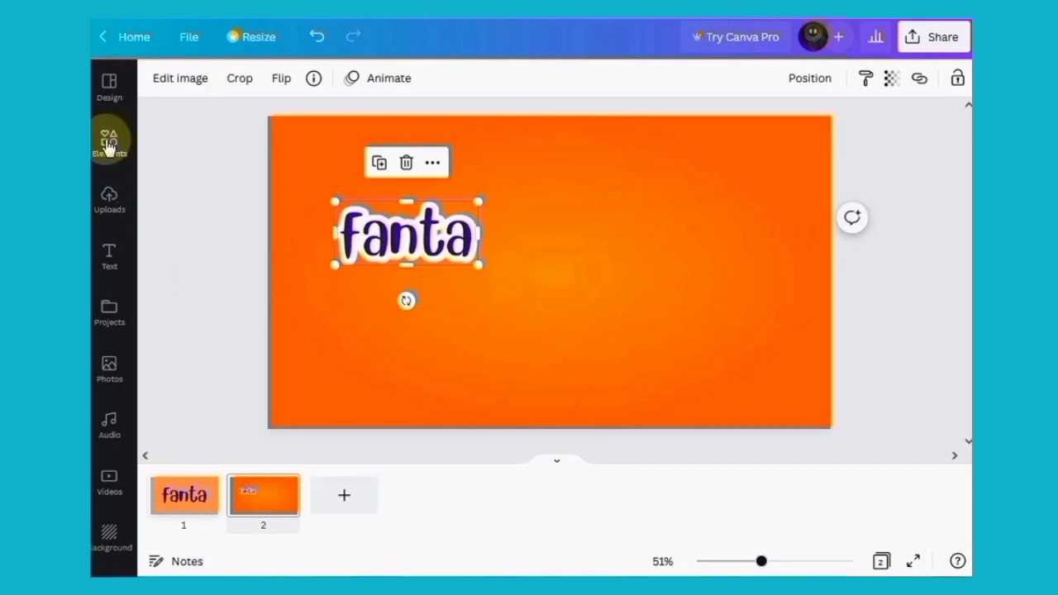
Search the elements for "line circle" and add the thick white circle outline to page 2.
{"action": "left_click", "coordinate": [108, 142]}
{"action": "left_click", "coordinate": [353, 87]}
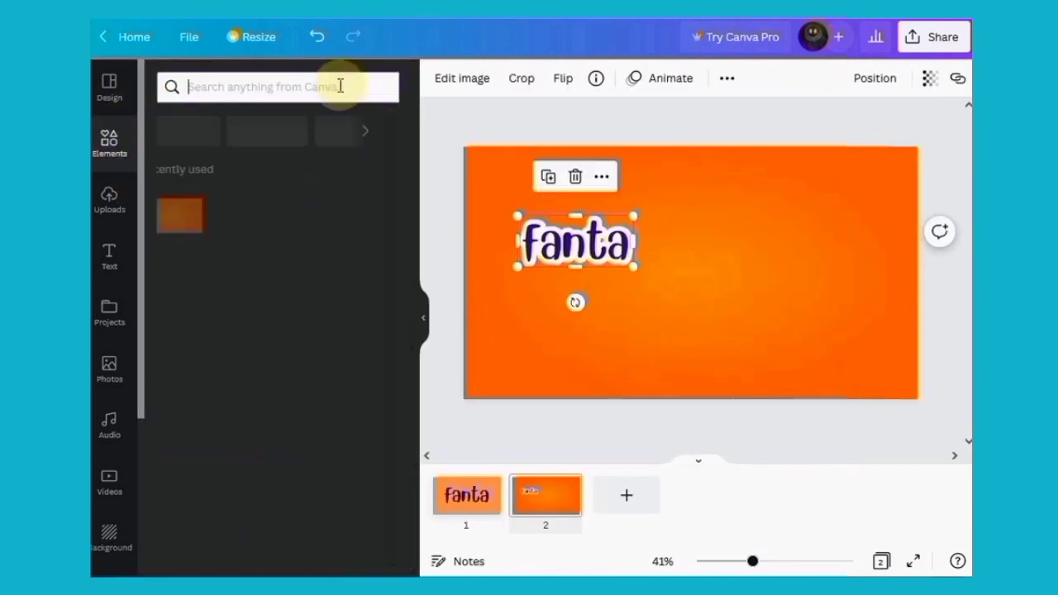
{"action": "type", "text": "line circle"}
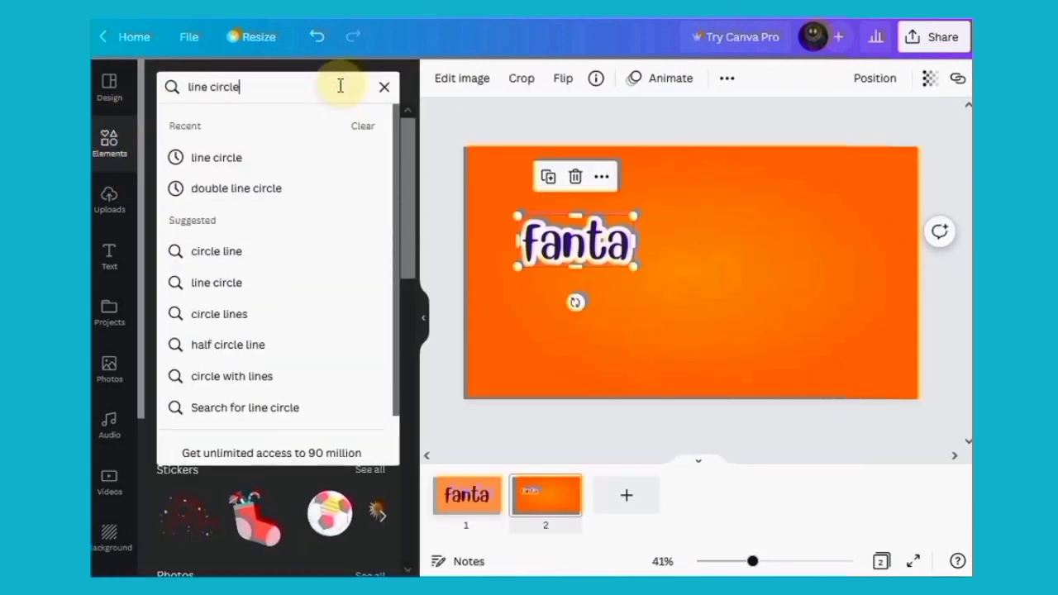
{"action": "key", "text": "Return"}
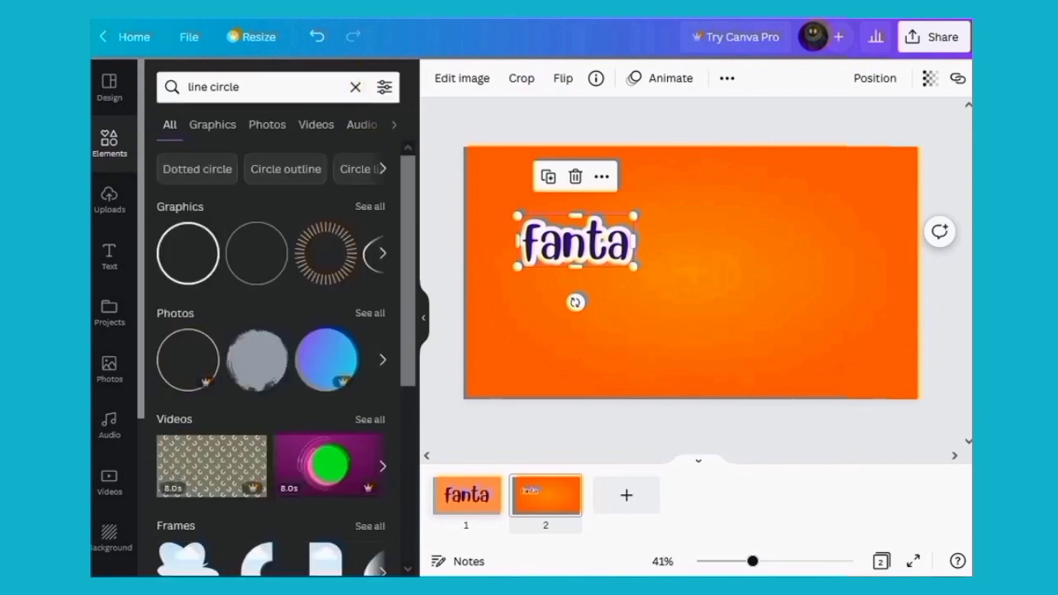
{"action": "left_click", "coordinate": [190, 261]}
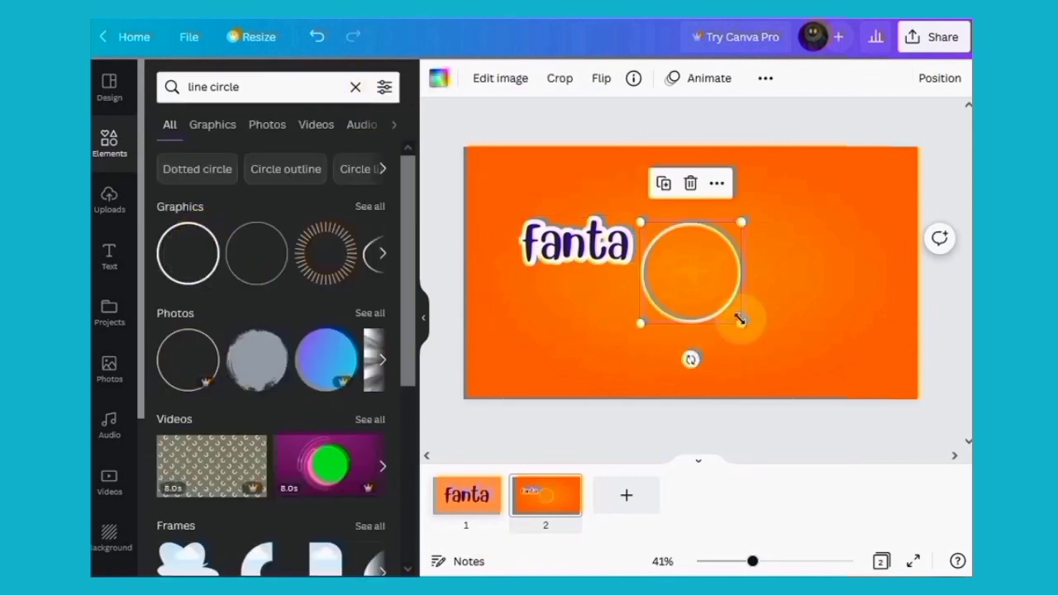
Enlarge the circle to nearly the full page height and centre it, moving the "fanta" image aside to the page's lower-left corner.
{"action": "left_click_drag", "start_coordinate": [736, 316], "coordinate": [820, 362]}
{"action": "left_click_drag", "start_coordinate": [572, 254], "coordinate": [484, 370]}
{"action": "left_click", "coordinate": [666, 259]}
{"action": "left_click_drag", "start_coordinate": [643, 223], "coordinate": [590, 165]}
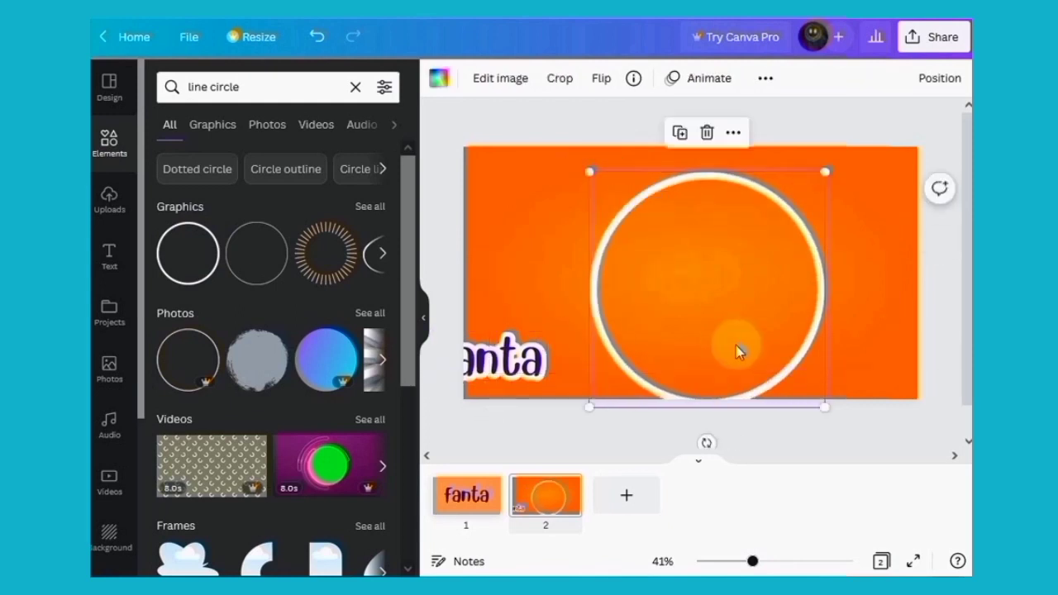
{"action": "left_click_drag", "start_coordinate": [737, 350], "coordinate": [689, 278]}
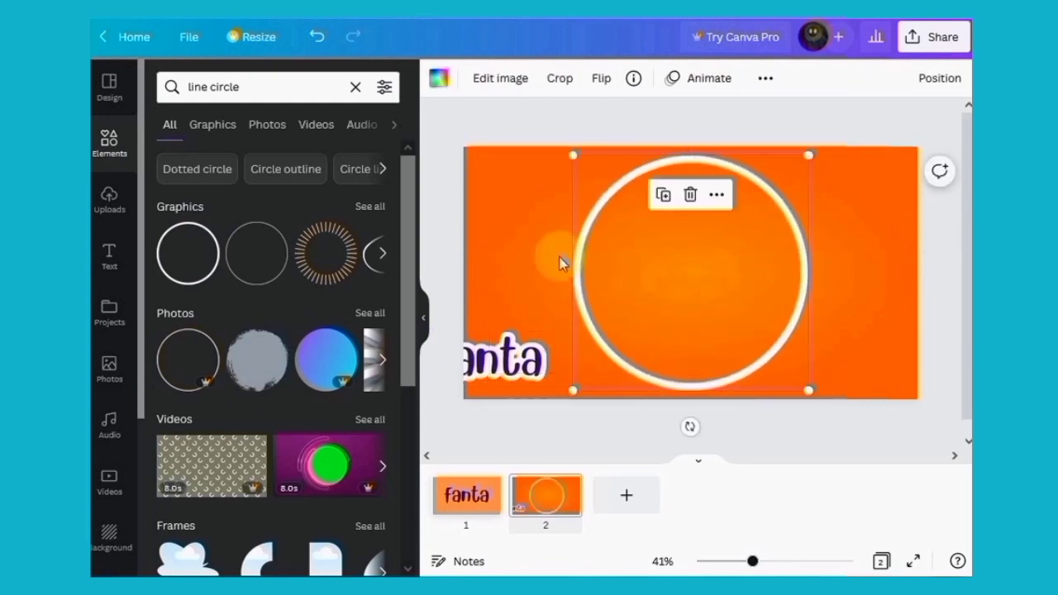
{"action": "left_click", "coordinate": [423, 318]}
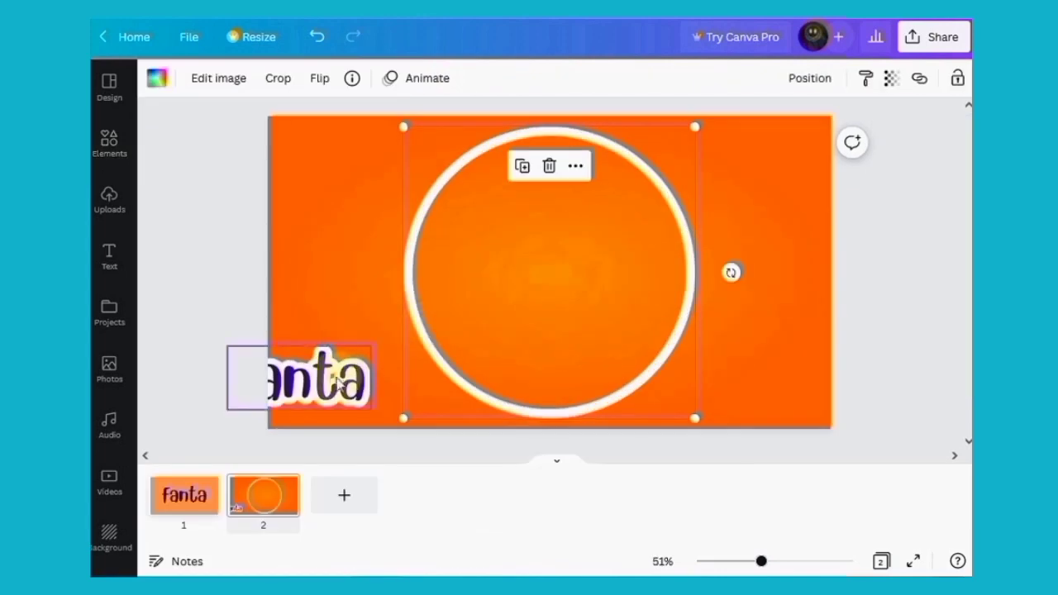
Move the "fanta" image over the circle and enlarge it until it is wider than the circle.
{"action": "left_click", "coordinate": [332, 385]}
{"action": "left_click_drag", "start_coordinate": [332, 385], "coordinate": [529, 295]}
{"action": "left_click_drag", "start_coordinate": [422, 257], "coordinate": [330, 199]}
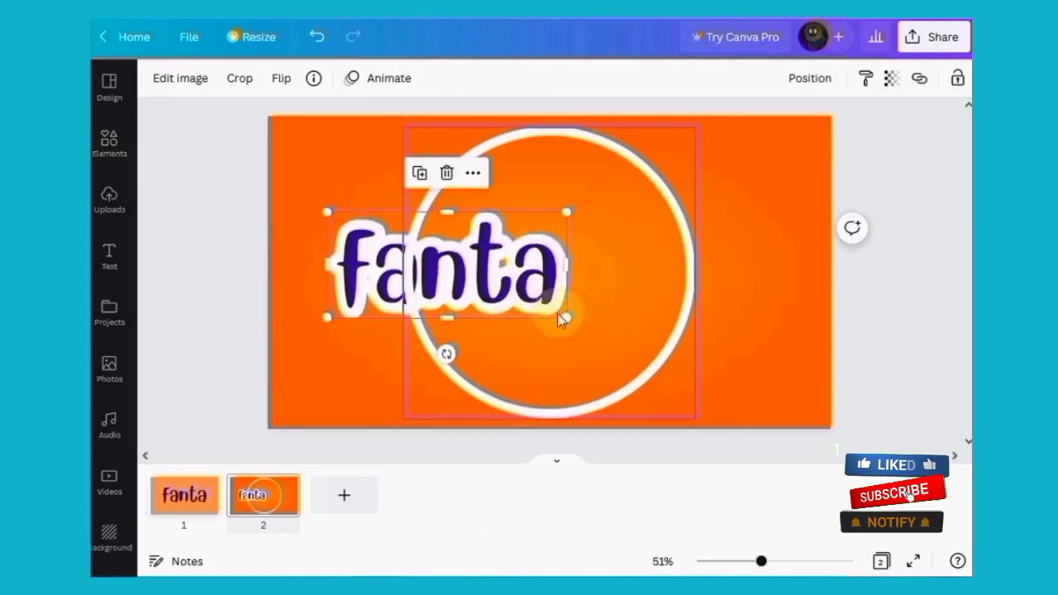
{"action": "left_click_drag", "start_coordinate": [564, 320], "coordinate": [656, 366]}
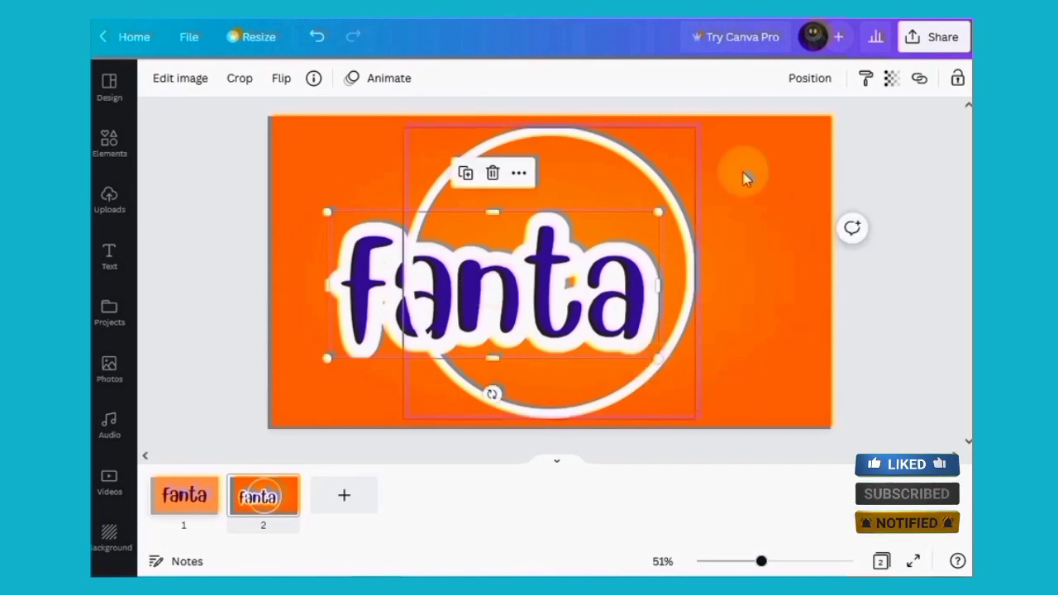
Bring the "fanta" image forward in front of the circle and centre it on the page.
{"action": "left_click", "coordinate": [810, 78]}
{"action": "left_click", "coordinate": [588, 126]}
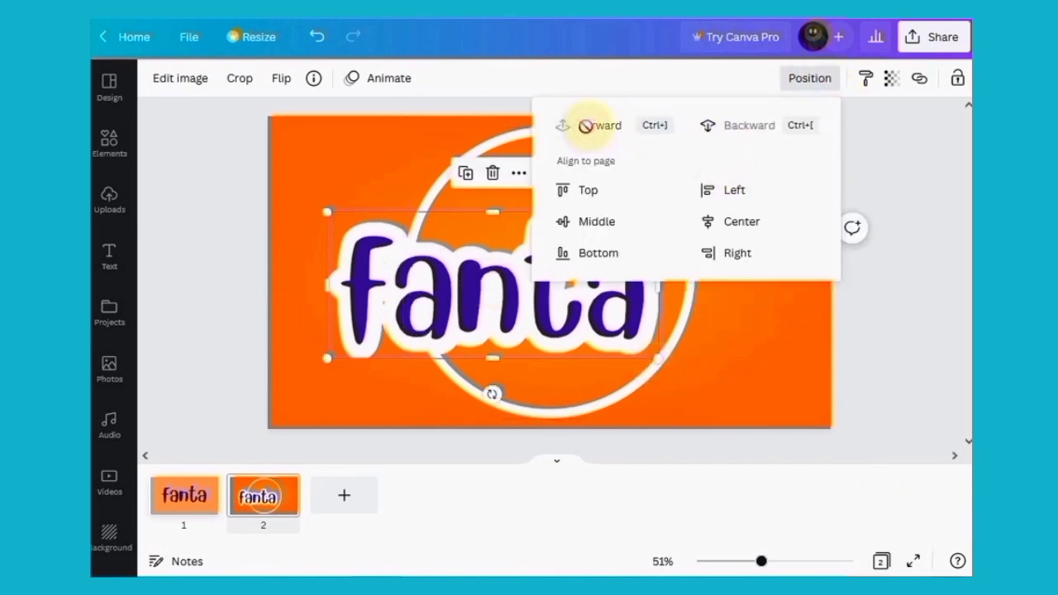
{"action": "left_click", "coordinate": [364, 155]}
{"action": "left_click", "coordinate": [417, 282]}
{"action": "mouse_move", "coordinate": [469, 285]}
{"action": "left_mouse_down"}
{"action": "mouse_move", "coordinate": [491, 272]}
{"action": "mouse_move", "coordinate": [483, 287]}
{"action": "left_mouse_up"}
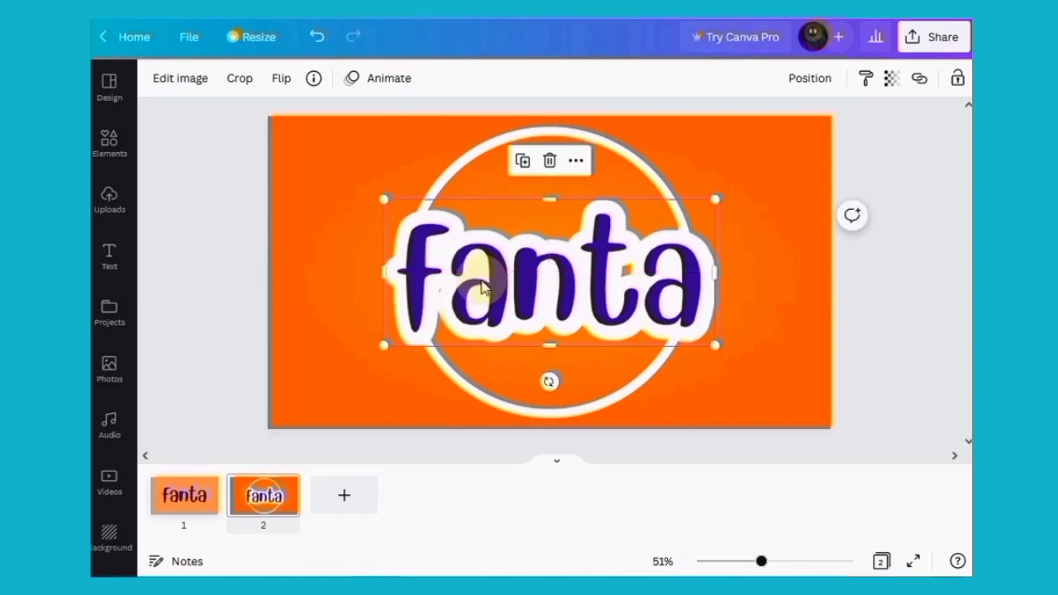
Tilt the "fanta" image slightly counter-clockwise and nudge it upward over the circle.
{"action": "left_click_drag", "start_coordinate": [550, 381], "coordinate": [566, 402]}
{"action": "left_click", "coordinate": [523, 300]}
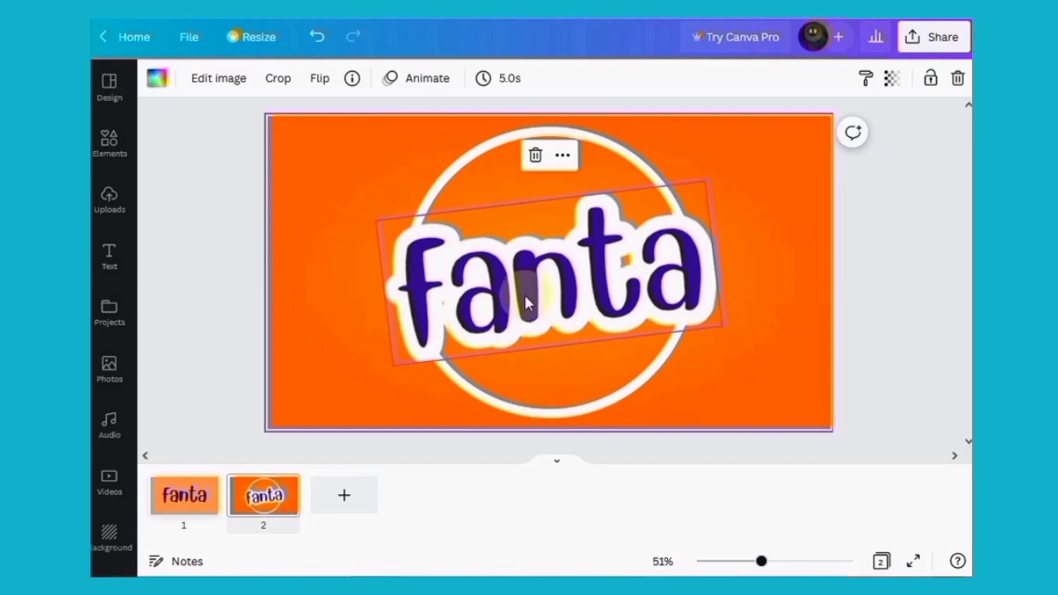
{"action": "left_click", "coordinate": [525, 296]}
{"action": "left_click_drag", "start_coordinate": [524, 288], "coordinate": [524, 283]}
{"action": "left_click", "coordinate": [347, 281]}
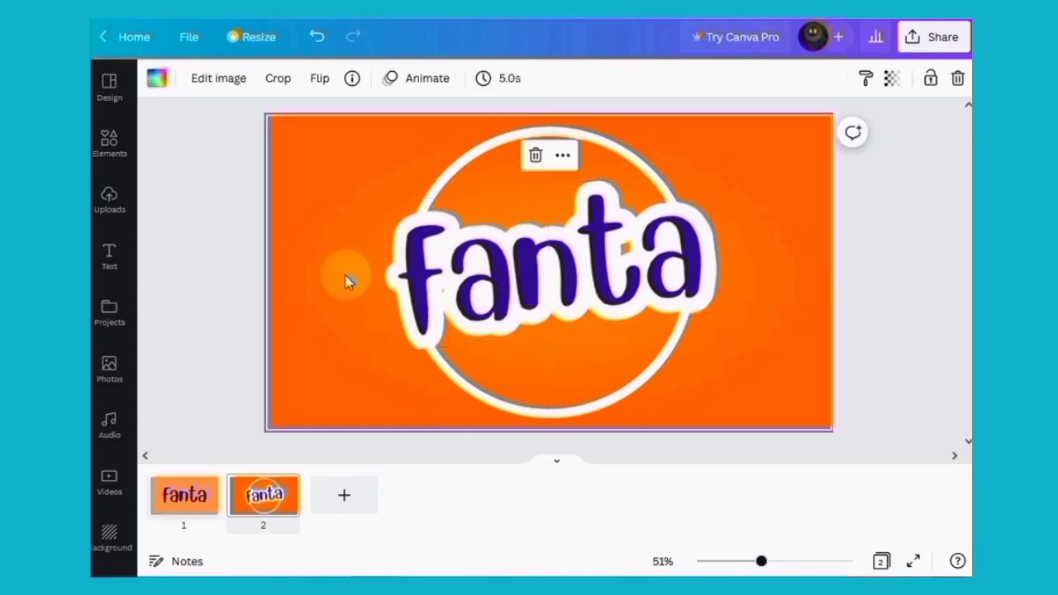
Add the uploaded green leaf, shrink and tilt it, and place it inside the circle above the letters "an".
{"action": "left_click", "coordinate": [109, 198]}
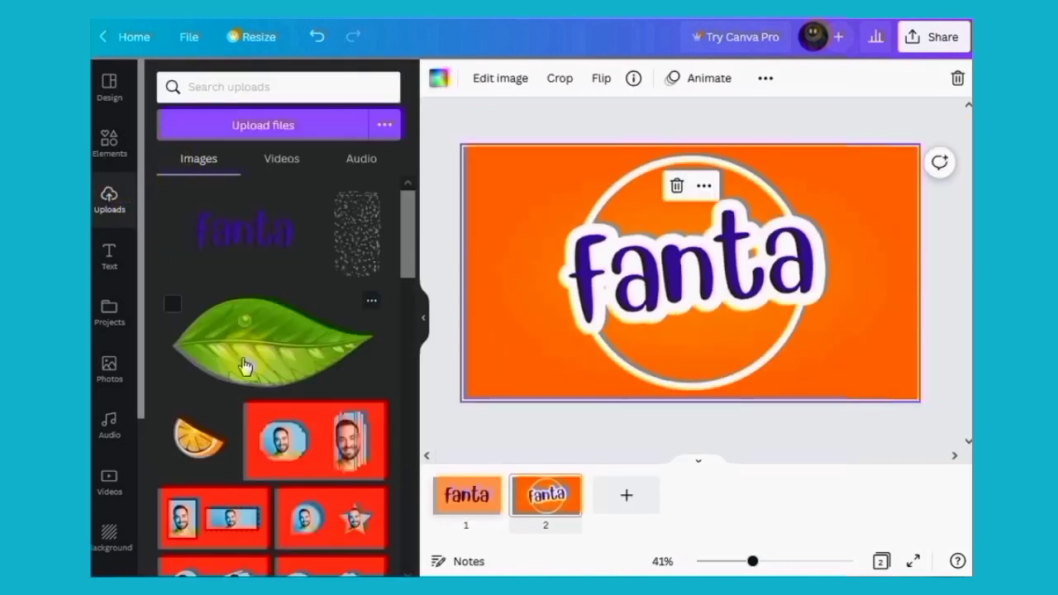
{"action": "left_click_drag", "start_coordinate": [252, 349], "coordinate": [419, 325]}
{"action": "left_click_drag", "start_coordinate": [709, 347], "coordinate": [522, 248]}
{"action": "left_click_drag", "start_coordinate": [437, 227], "coordinate": [526, 180]}
{"action": "left_click_drag", "start_coordinate": [637, 182], "coordinate": [637, 153]}
{"action": "left_click_drag", "start_coordinate": [604, 195], "coordinate": [578, 191]}
{"action": "left_click_drag", "start_coordinate": [507, 175], "coordinate": [518, 182]}
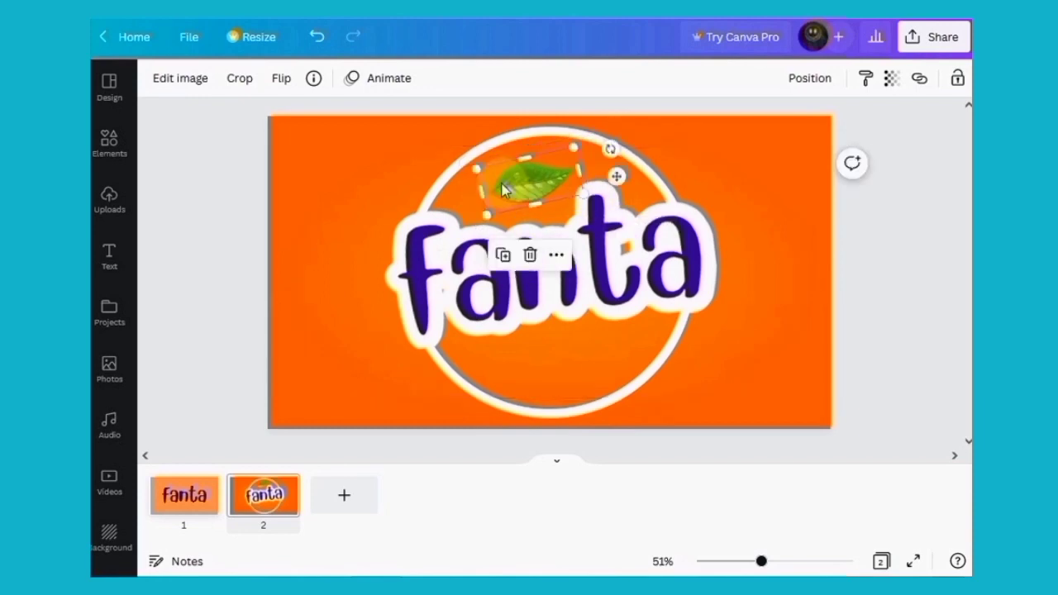
Adjust the Blur setting of the leaf image above the "fanta" text.
{"action": "left_click", "coordinate": [181, 79]}
{"action": "left_click", "coordinate": [364, 227]}
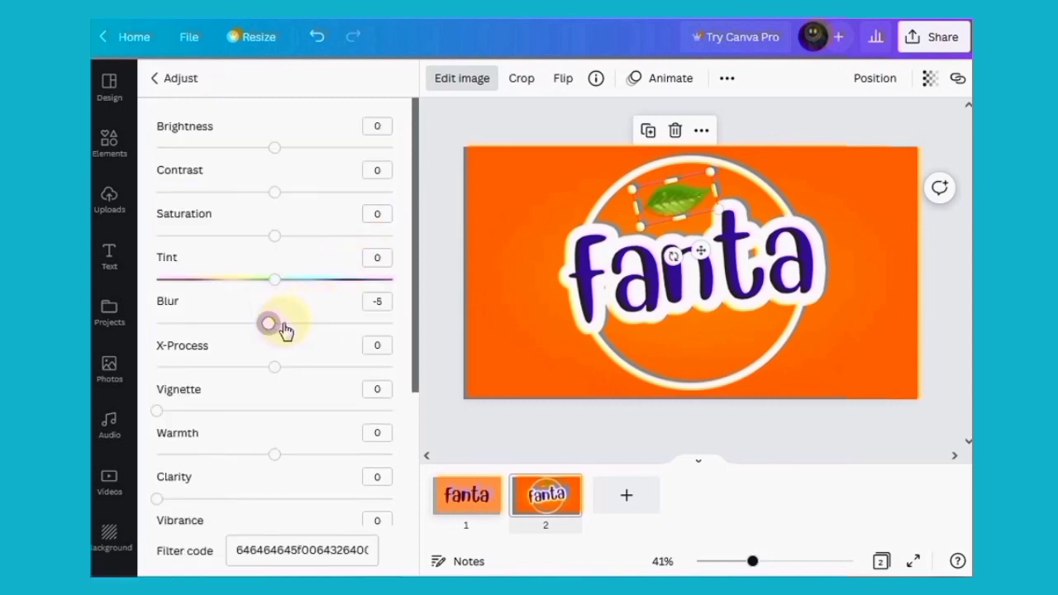
{"action": "left_click", "coordinate": [496, 284]}
{"action": "left_click", "coordinate": [771, 374]}
Add the uploaded orange slice image to page 2.
{"action": "left_click", "coordinate": [108, 145]}
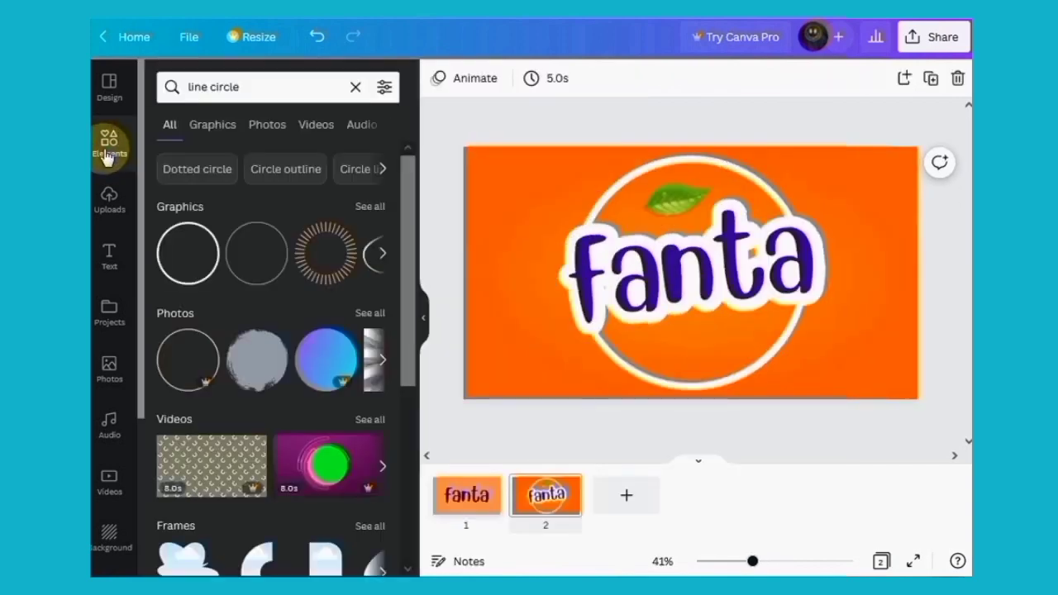
{"action": "left_click", "coordinate": [109, 198]}
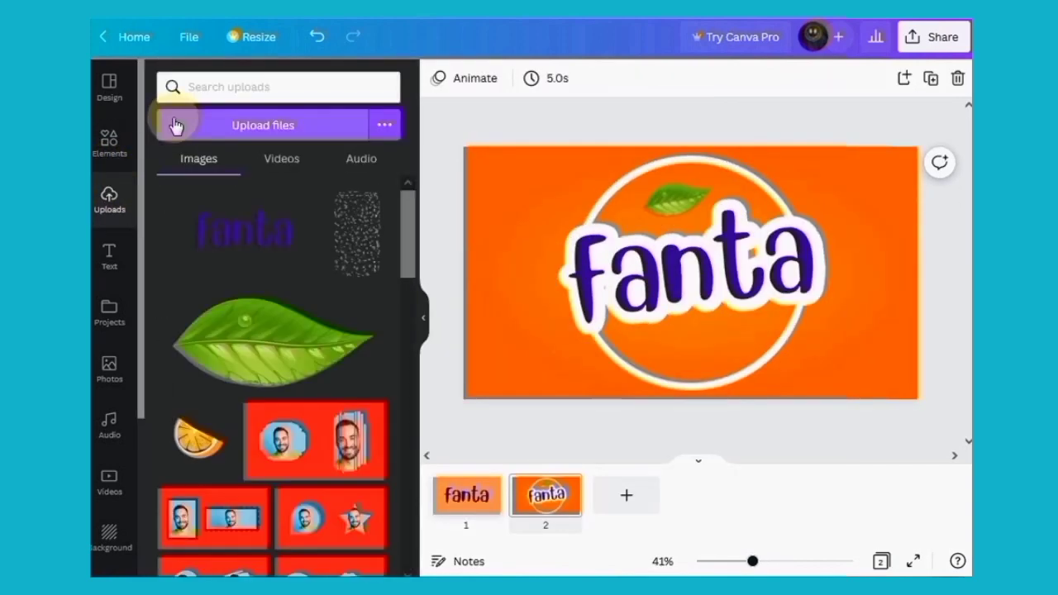
{"action": "left_click", "coordinate": [185, 450]}
{"action": "left_click", "coordinate": [448, 154]}
{"action": "left_click", "coordinate": [423, 318]}
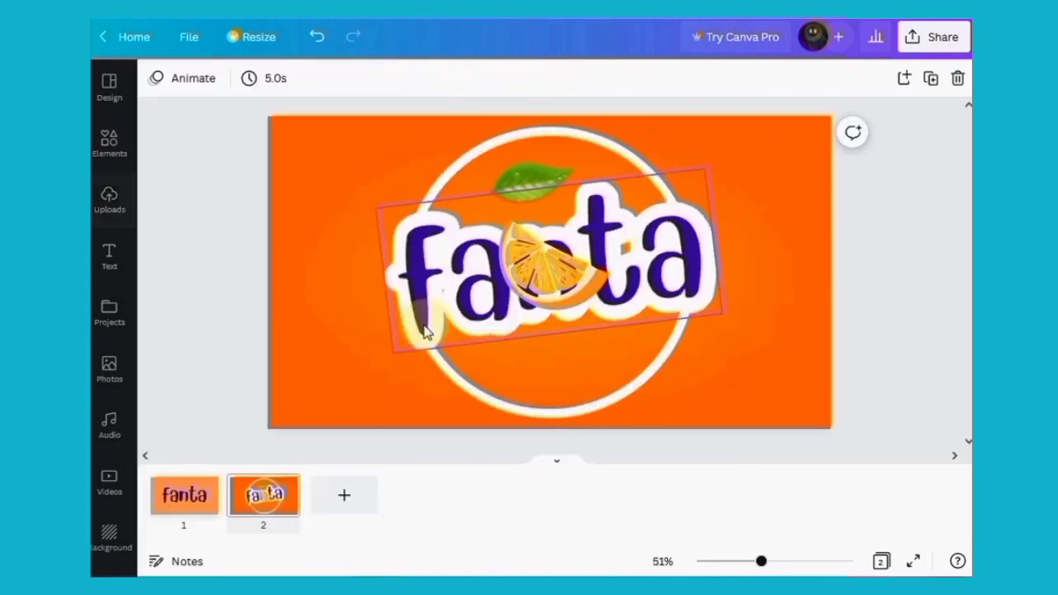
Rotate the orange slice so its curved rind faces down, resize it and place it over the circle's lower-right edge.
{"action": "left_click", "coordinate": [545, 283]}
{"action": "left_click_drag", "start_coordinate": [555, 395], "coordinate": [678, 397]}
{"action": "left_click_drag", "start_coordinate": [547, 260], "coordinate": [641, 374]}
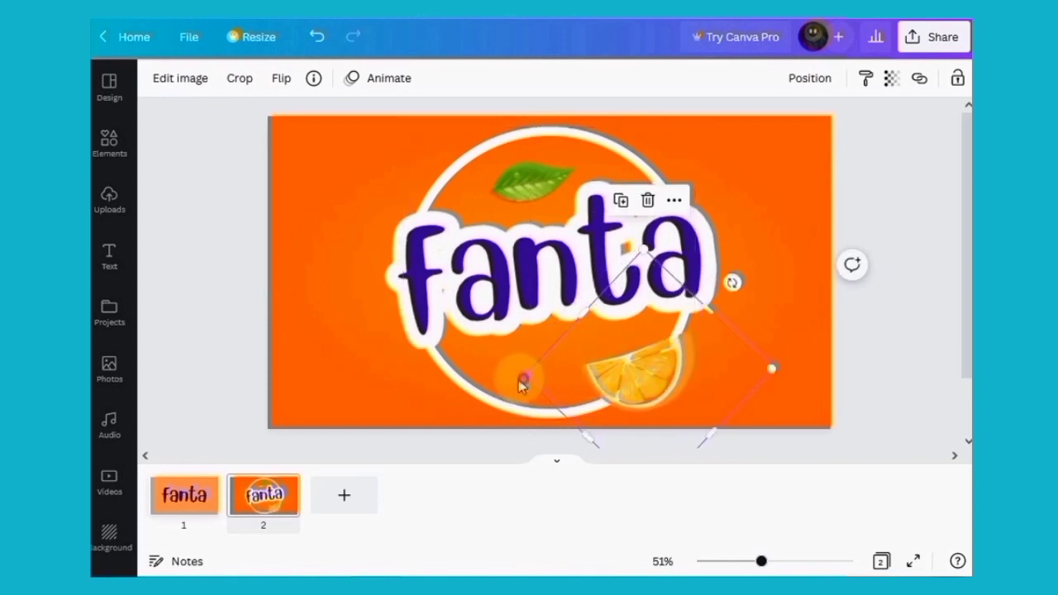
{"action": "left_click_drag", "start_coordinate": [510, 372], "coordinate": [374, 377]}
{"action": "left_click_drag", "start_coordinate": [587, 380], "coordinate": [649, 369]}
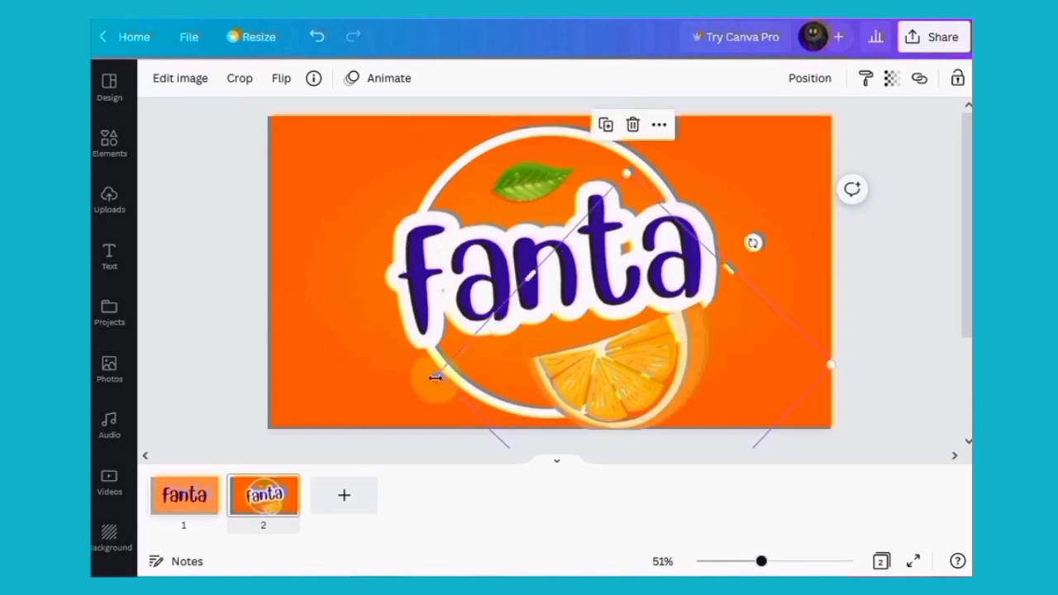
{"action": "left_click_drag", "start_coordinate": [435, 376], "coordinate": [484, 375]}
{"action": "left_click_drag", "start_coordinate": [652, 371], "coordinate": [628, 371]}
{"action": "mouse_move", "coordinate": [741, 248]}
{"action": "left_mouse_down"}
{"action": "mouse_move", "coordinate": [777, 268]}
{"action": "mouse_move", "coordinate": [753, 261]}
{"action": "left_mouse_up"}
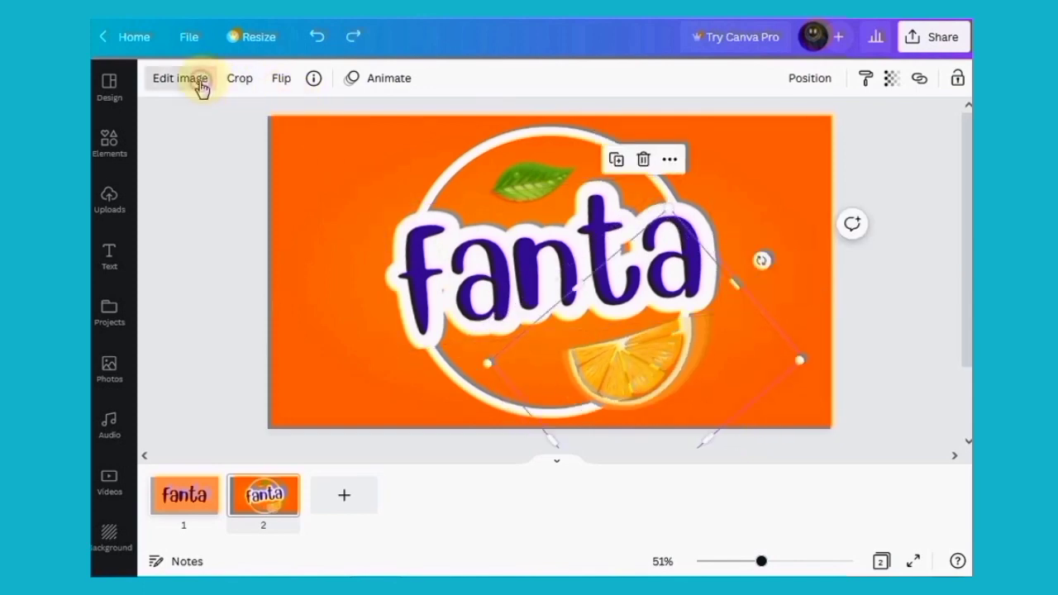
Apply a white Glow shadow to the orange slice with size 5, transparency 100 and blur about 1.
{"action": "left_click", "coordinate": [198, 81]}
{"action": "left_click", "coordinate": [190, 223]}
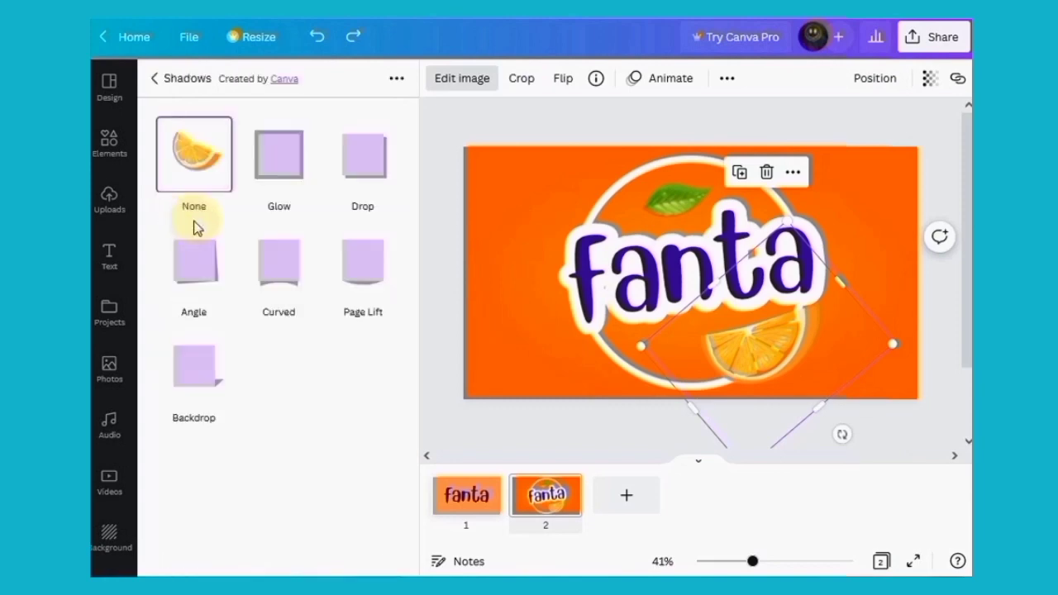
{"action": "left_click", "coordinate": [272, 161]}
{"action": "left_click", "coordinate": [278, 156]}
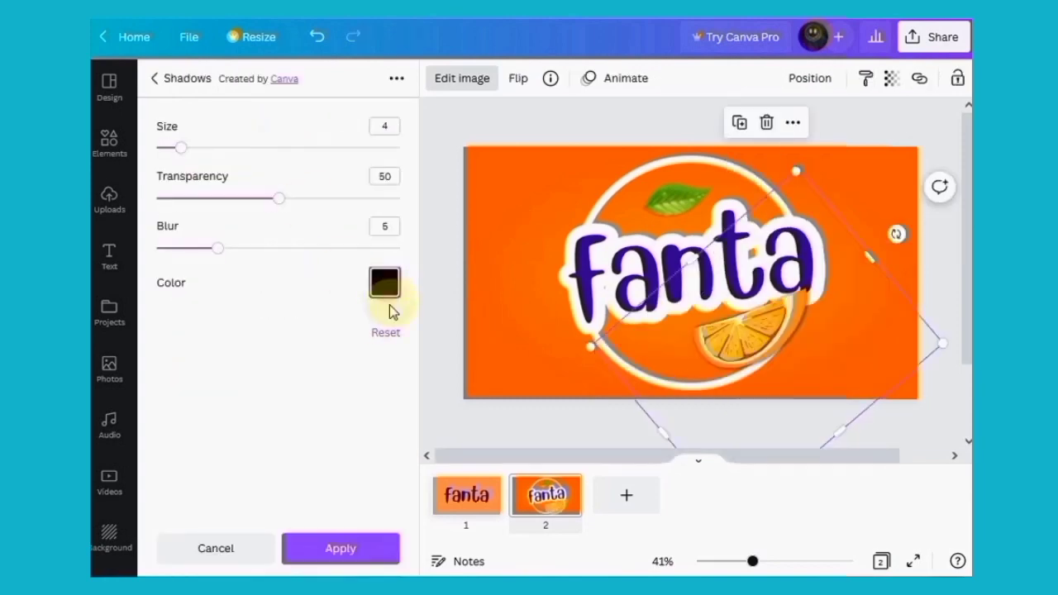
{"action": "left_click", "coordinate": [385, 288]}
{"action": "left_click", "coordinate": [568, 419]}
{"action": "left_click_drag", "start_coordinate": [278, 199], "coordinate": [486, 216]}
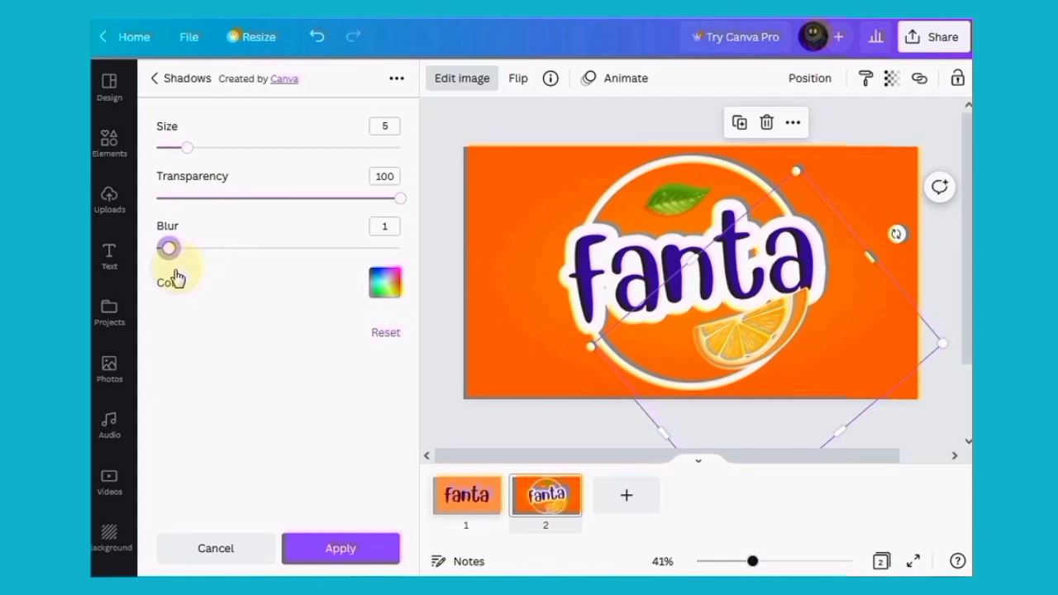
{"action": "left_click", "coordinate": [532, 150]}
Reposition the outlined orange slice so its rind lines up with the circle's lower-right edge.
{"action": "left_click", "coordinate": [609, 385]}
{"action": "mouse_move", "coordinate": [609, 385]}
{"action": "left_mouse_down"}
{"action": "mouse_move", "coordinate": [633, 384]}
{"action": "mouse_move", "coordinate": [625, 378]}
{"action": "left_mouse_up"}
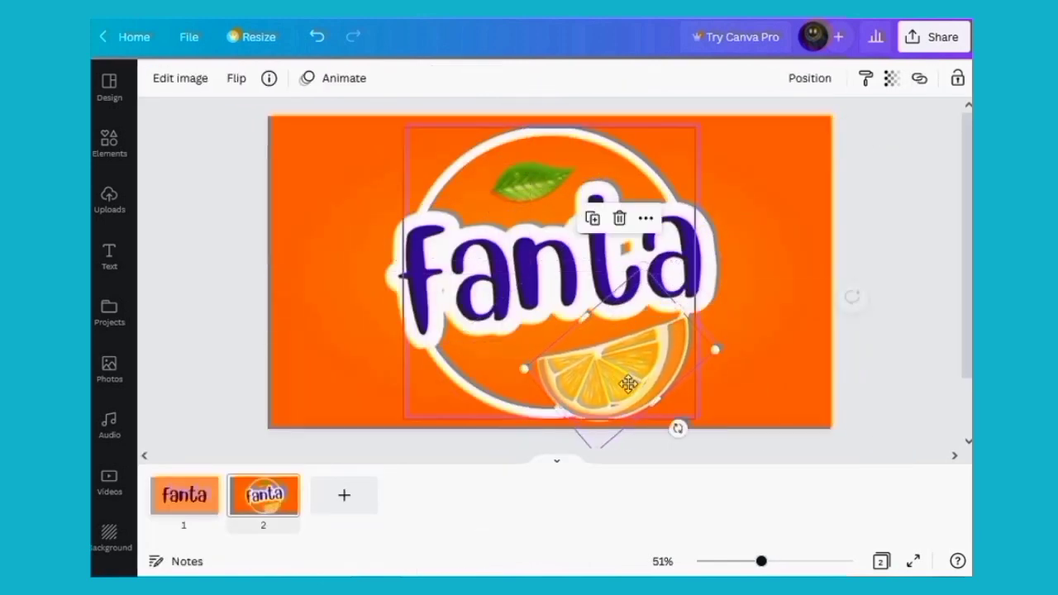
{"action": "left_click", "coordinate": [284, 418]}
Duplicate the leaf, rotate the copy nearly upright, enlarge it and place it beside the orange slice's outer edge.
{"action": "left_click", "coordinate": [492, 195]}
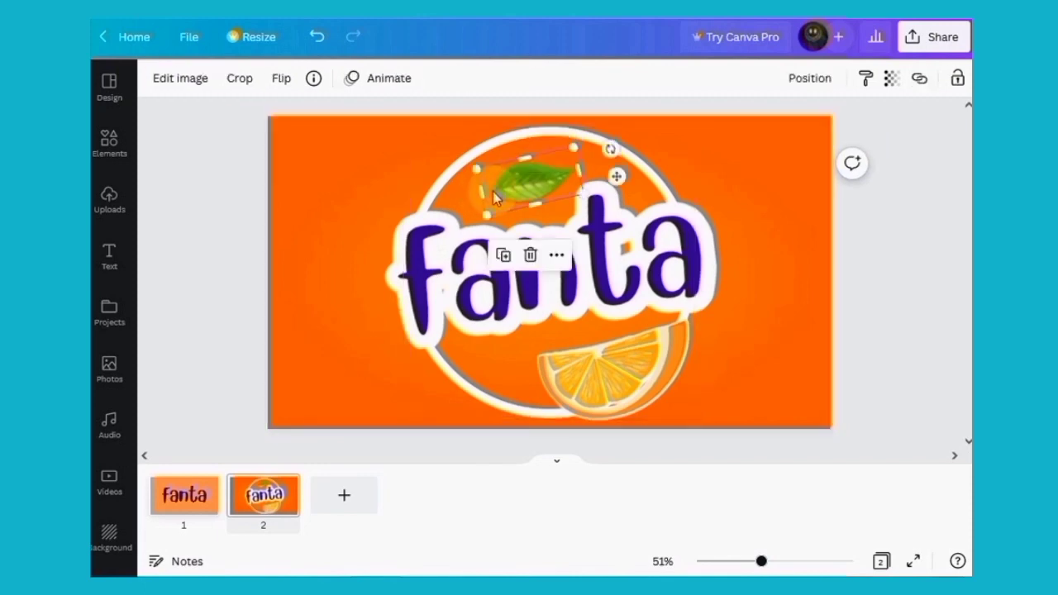
{"action": "left_click", "coordinate": [503, 253]}
{"action": "left_click_drag", "start_coordinate": [545, 207], "coordinate": [710, 351]}
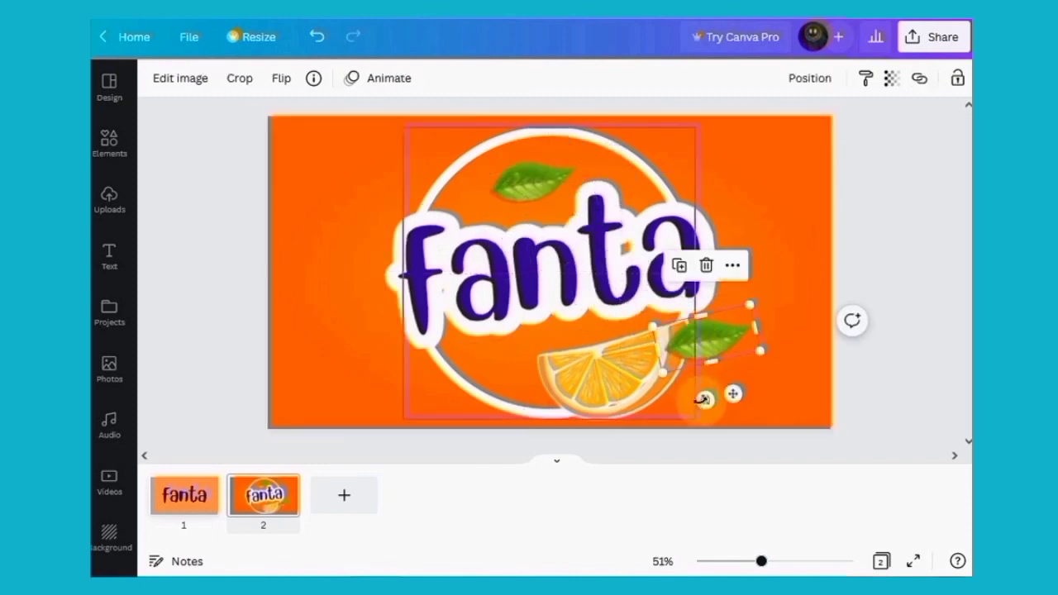
{"action": "left_click_drag", "start_coordinate": [703, 400], "coordinate": [851, 420]}
{"action": "left_click_drag", "start_coordinate": [748, 301], "coordinate": [777, 275]}
{"action": "left_click_drag", "start_coordinate": [722, 334], "coordinate": [709, 332]}
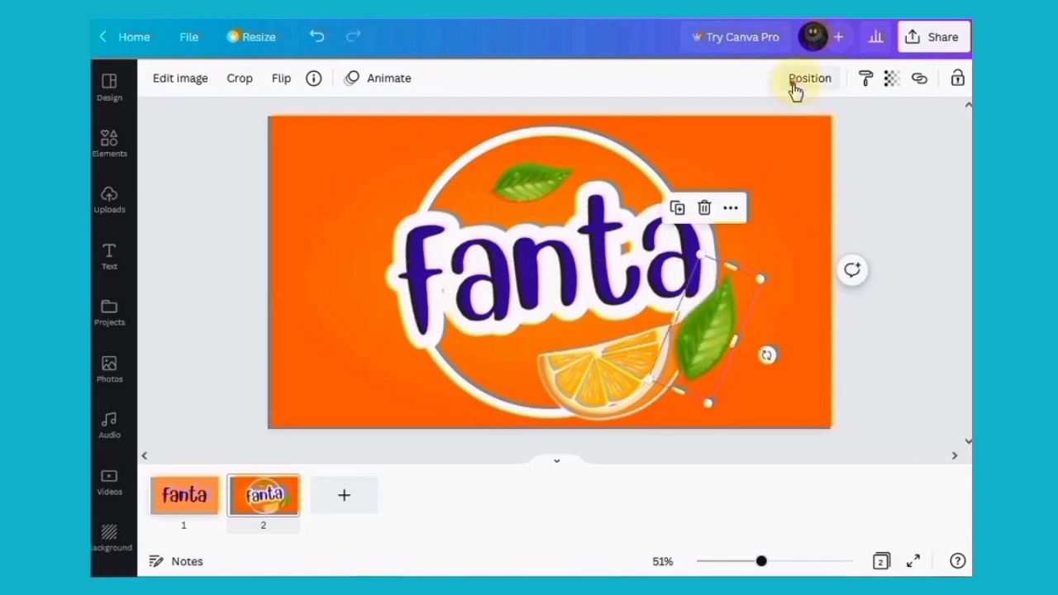
Send the copied leaf backward behind the orange slice and "fanta" text, and fine-tune its size and position.
{"action": "left_click", "coordinate": [806, 79]}
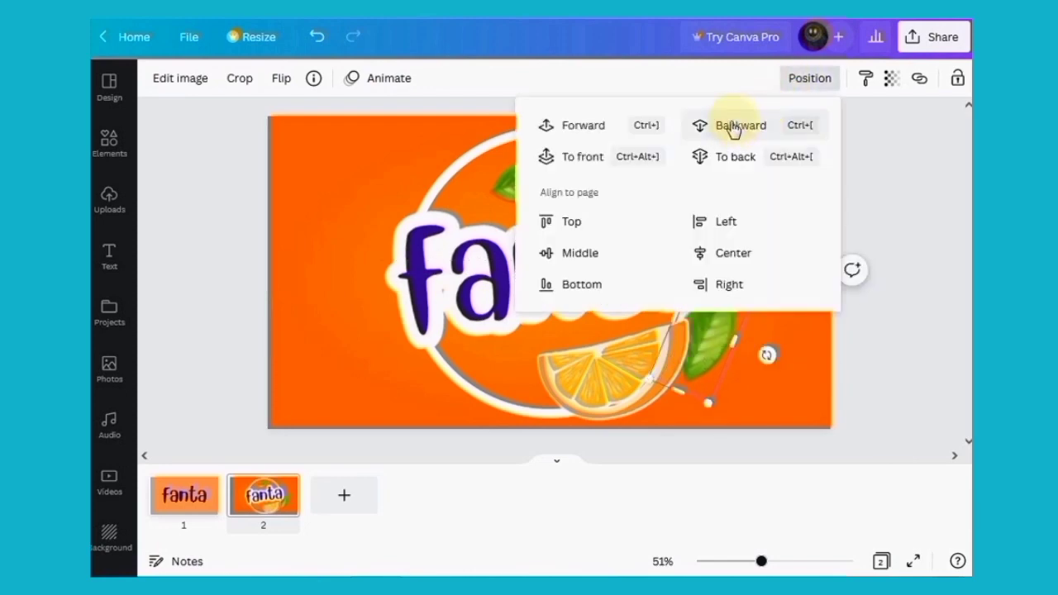
{"action": "left_click", "coordinate": [464, 104]}
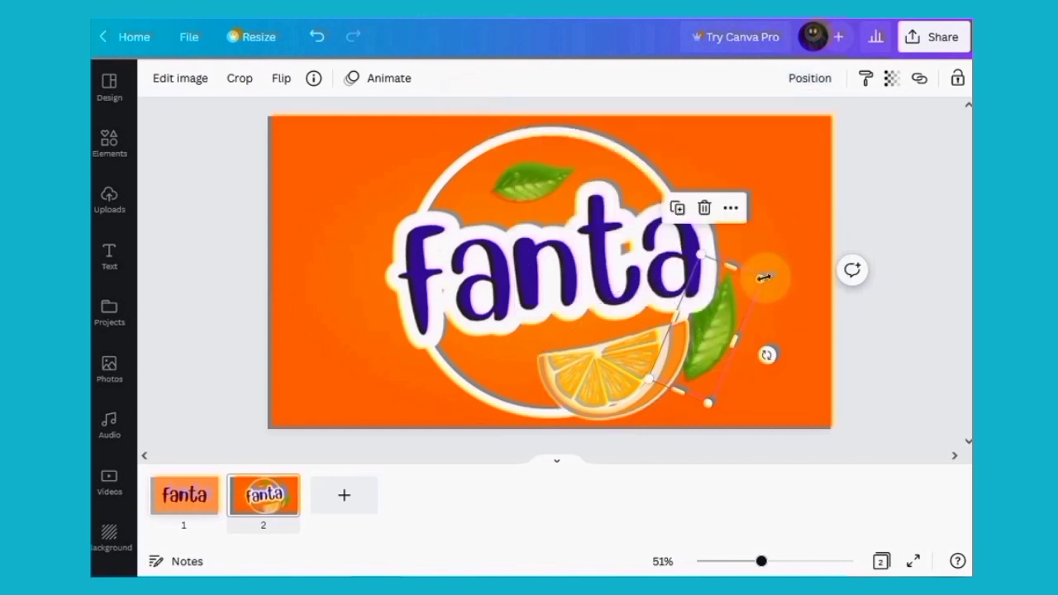
{"action": "left_click_drag", "start_coordinate": [761, 277], "coordinate": [768, 272]}
{"action": "left_click_drag", "start_coordinate": [723, 342], "coordinate": [765, 361]}
{"action": "left_click", "coordinate": [765, 239]}
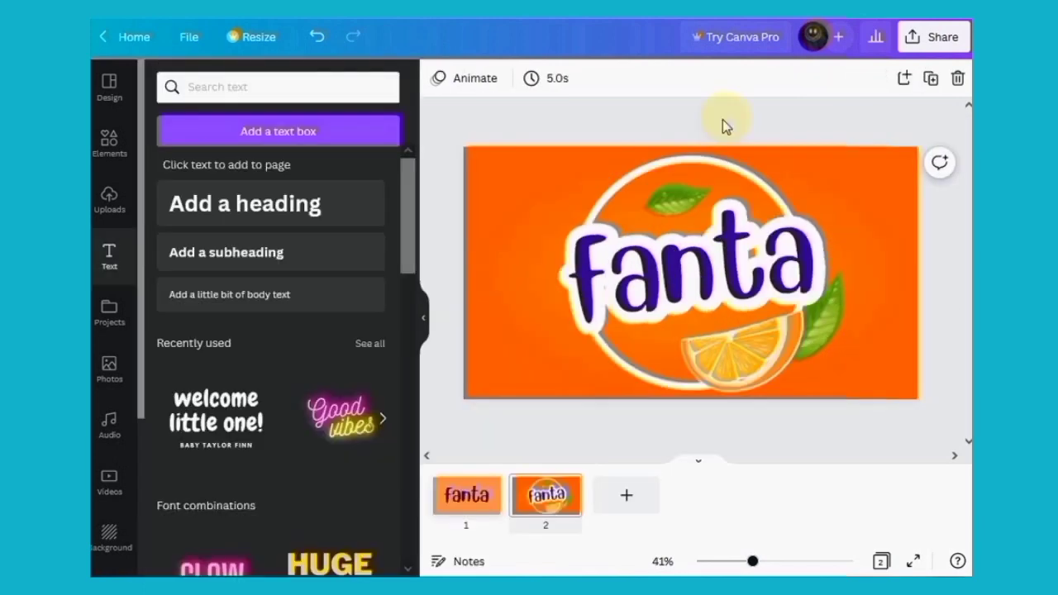
Add a heading reading "ORANGE" on page 2 and format it in dark purple bold.
{"action": "left_click", "coordinate": [314, 204]}
{"action": "key", "text": "BackSpace"}
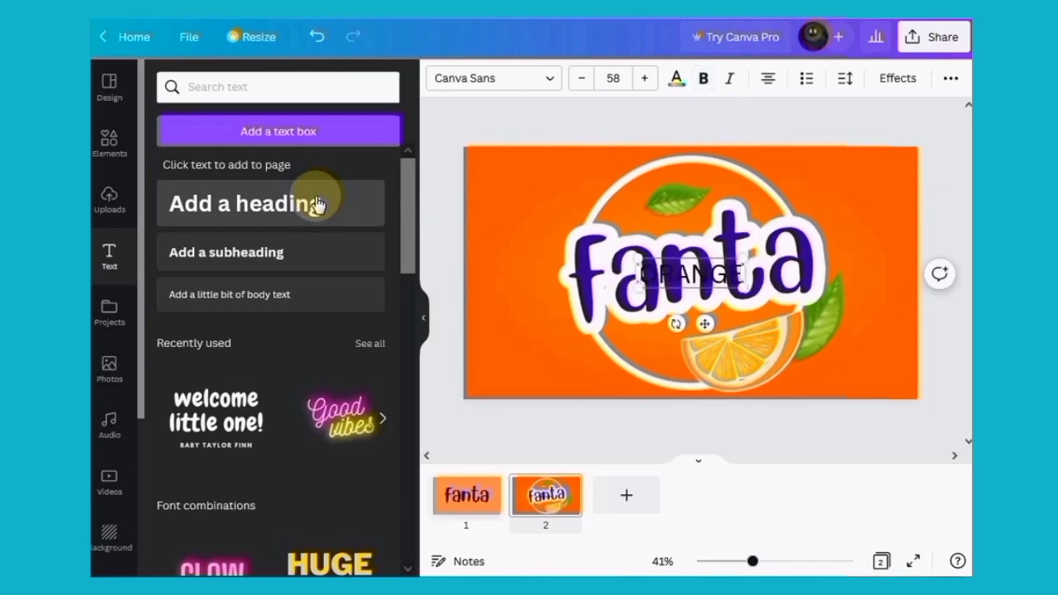
{"action": "left_click", "coordinate": [676, 80]}
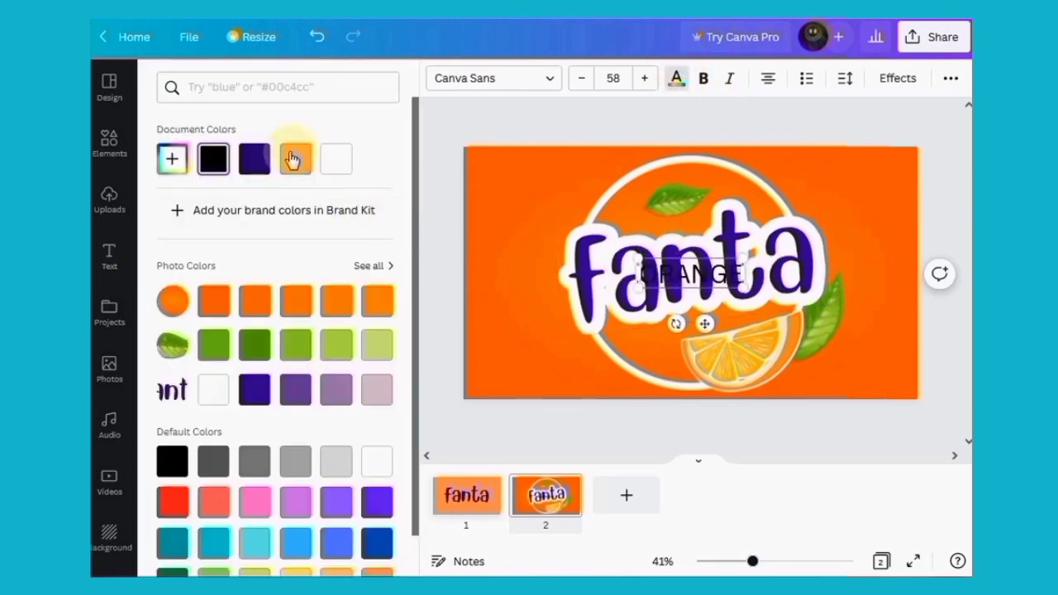
{"action": "left_click", "coordinate": [253, 157]}
{"action": "left_click", "coordinate": [709, 281]}
{"action": "left_click", "coordinate": [709, 281]}
{"action": "left_click", "coordinate": [704, 81]}
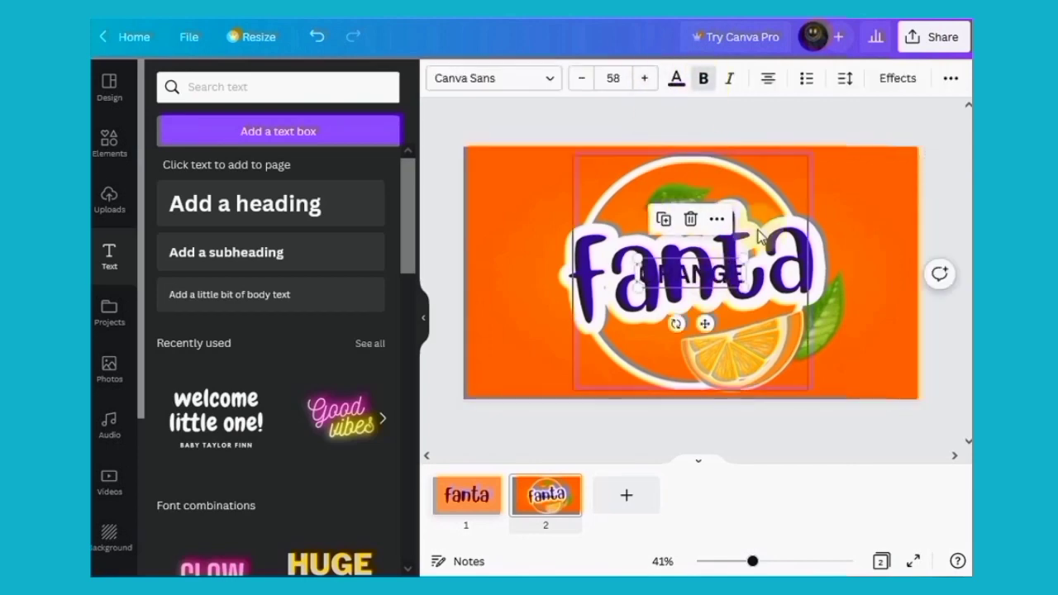
Place the "ORANGE" text over the circle's lower-left edge and apply a cyan-and-red Glitch effect to it.
{"action": "left_click_drag", "start_coordinate": [704, 323], "coordinate": [612, 416]}
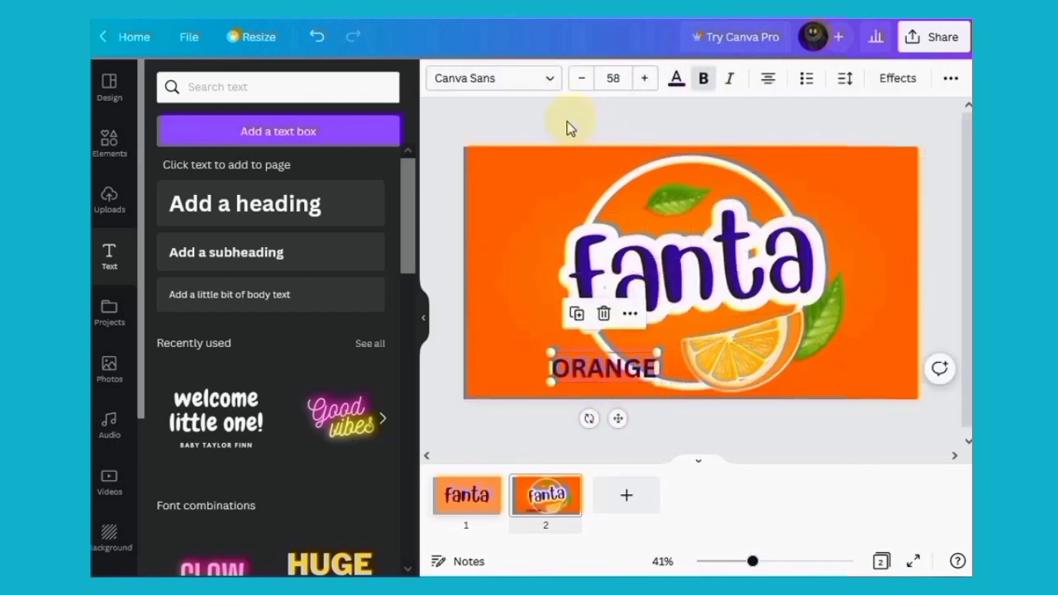
{"action": "left_click", "coordinate": [897, 76]}
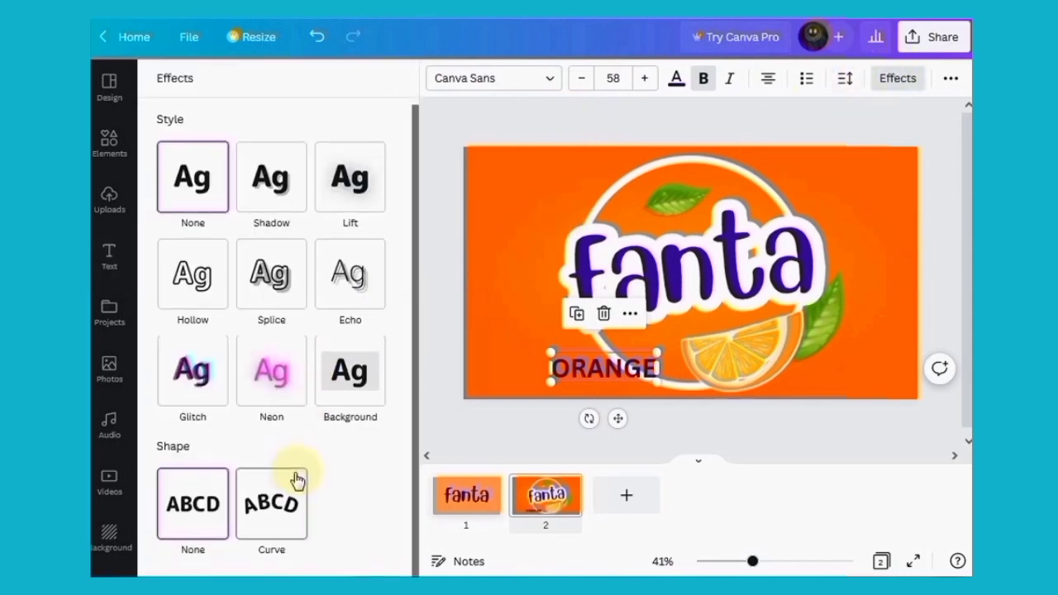
{"action": "left_click", "coordinate": [273, 397]}
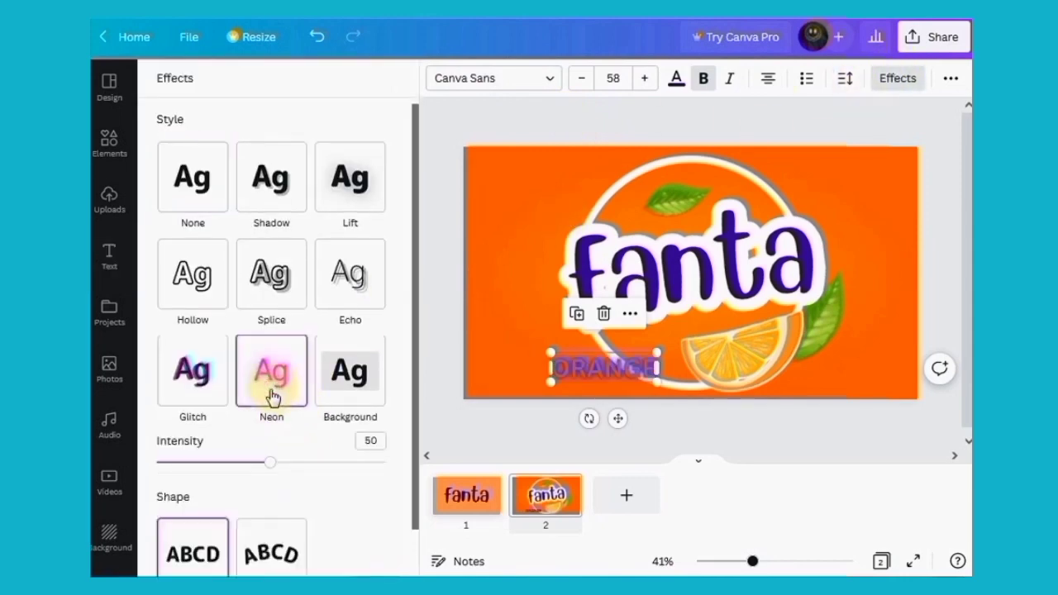
{"action": "left_click", "coordinate": [184, 380]}
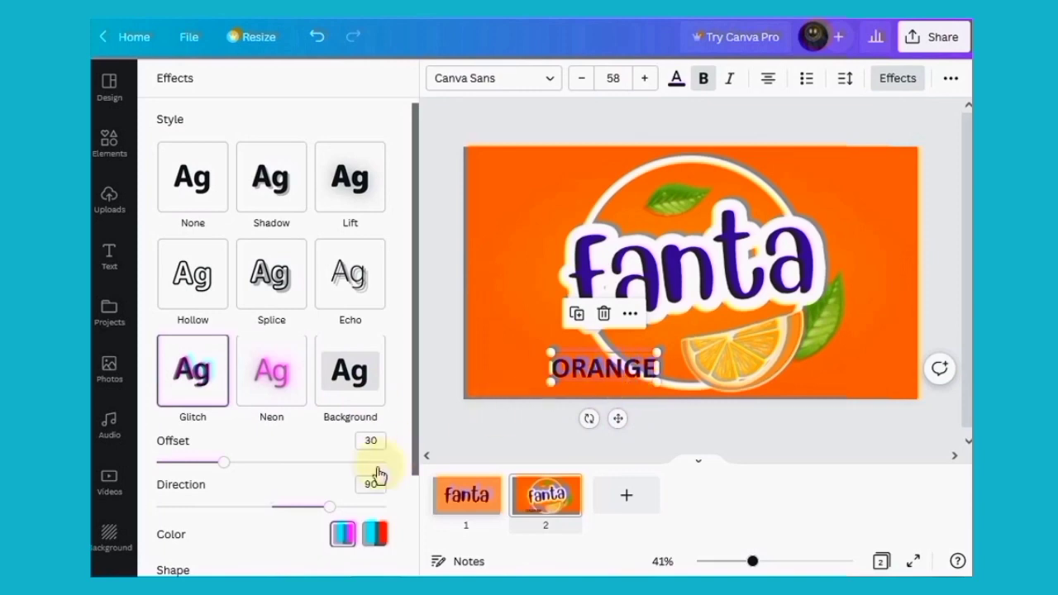
Give the "ORANGE" text a Curve shape with a curve value of -56.
{"action": "scroll", "coordinate": [347, 471], "scroll_direction": "down", "scroll_amount": 3}
{"action": "left_click", "coordinate": [279, 508]}
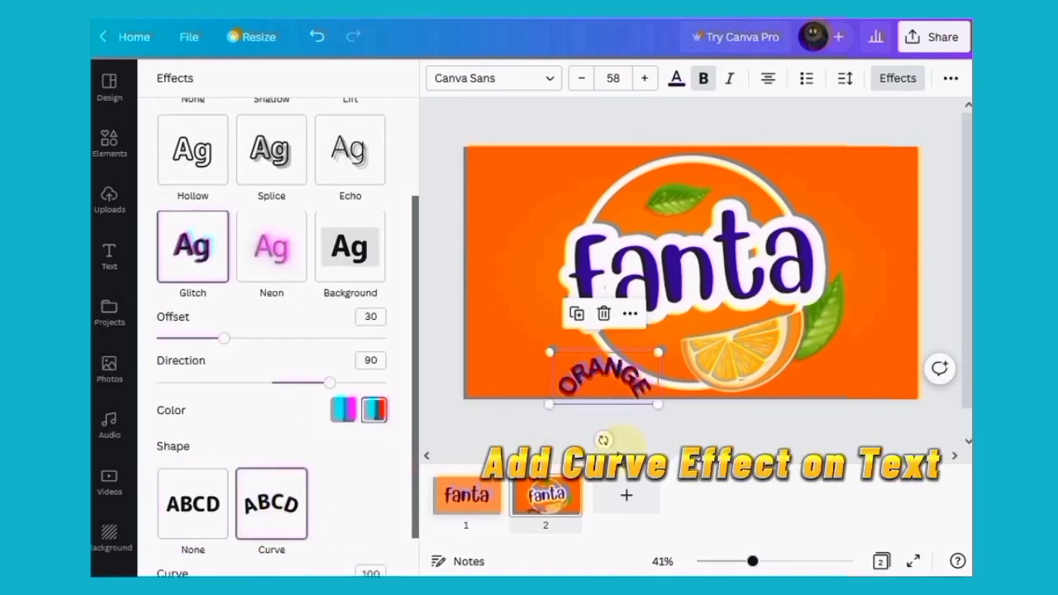
{"action": "scroll", "coordinate": [265, 520], "scroll_direction": "down", "scroll_amount": 2}
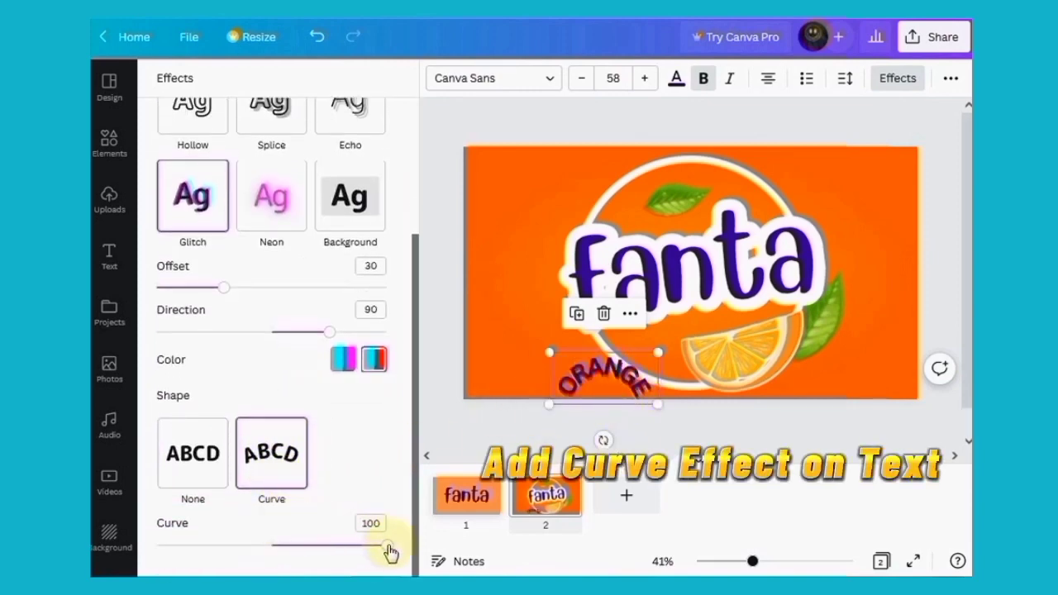
{"action": "left_click_drag", "start_coordinate": [385, 545], "coordinate": [206, 538]}
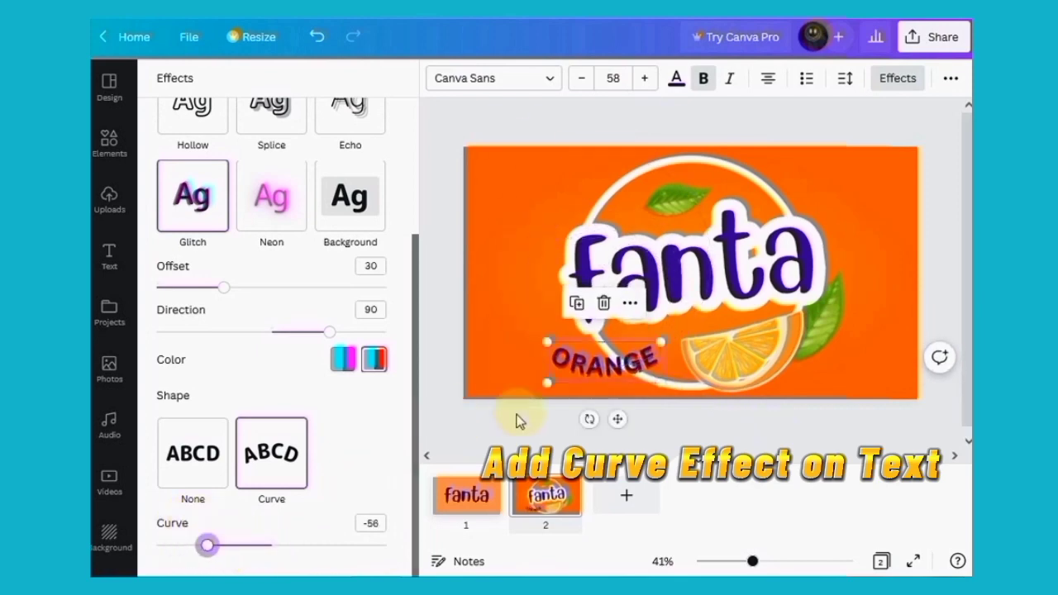
Rotate the curved "ORANGE" text to follow the circle's lower-left rim, shrink it to size 43.9 and set it just outside the rim.
{"action": "left_click_drag", "start_coordinate": [589, 419], "coordinate": [560, 400]}
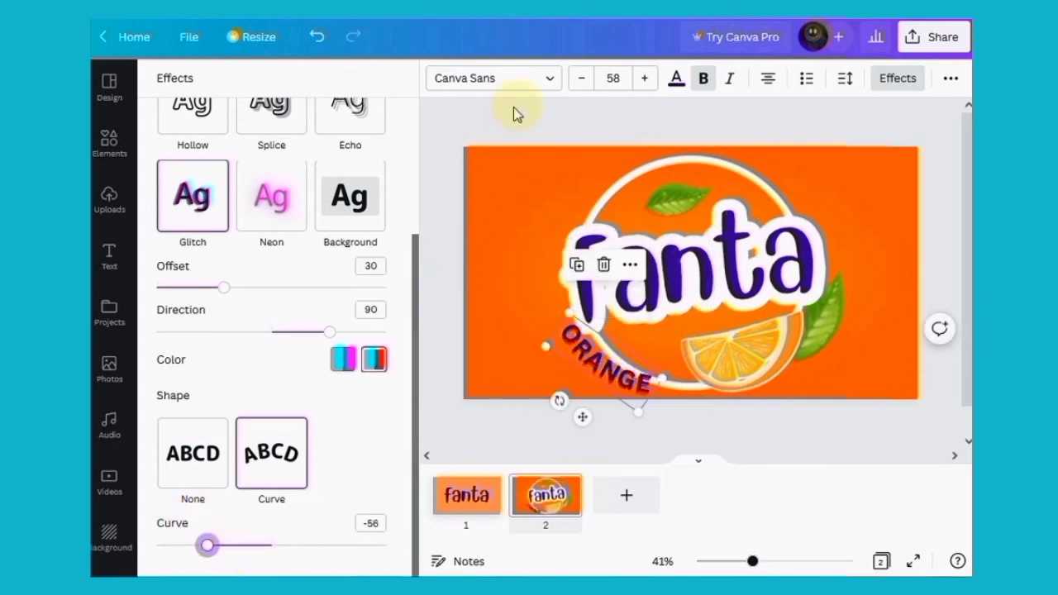
{"action": "left_click", "coordinate": [424, 327]}
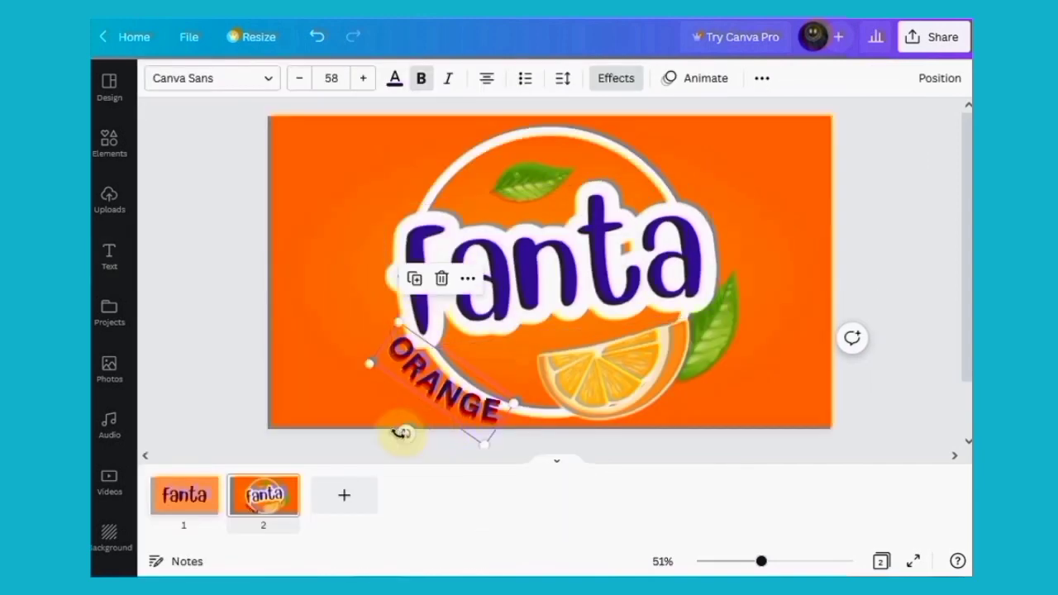
{"action": "mouse_move", "coordinate": [402, 433]}
{"action": "left_mouse_down"}
{"action": "mouse_move", "coordinate": [383, 442]}
{"action": "mouse_move", "coordinate": [389, 448]}
{"action": "left_mouse_up"}
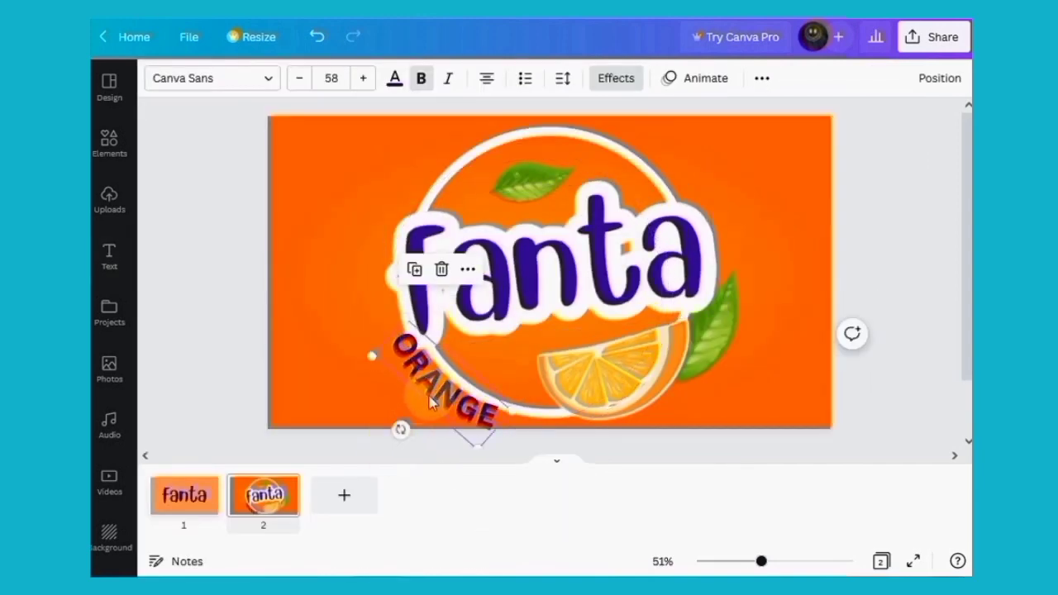
{"action": "mouse_move", "coordinate": [438, 386]}
{"action": "left_mouse_down"}
{"action": "mouse_move", "coordinate": [433, 395]}
{"action": "mouse_move", "coordinate": [434, 385]}
{"action": "left_mouse_up"}
{"action": "left_click_drag", "start_coordinate": [366, 356], "coordinate": [392, 366]}
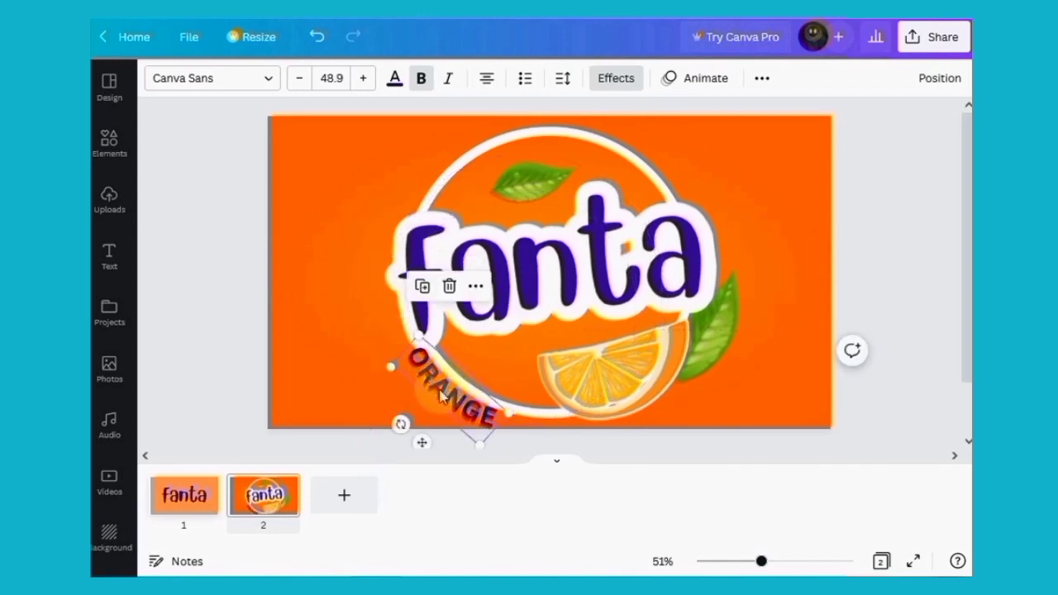
{"action": "left_click_drag", "start_coordinate": [506, 411], "coordinate": [499, 410]}
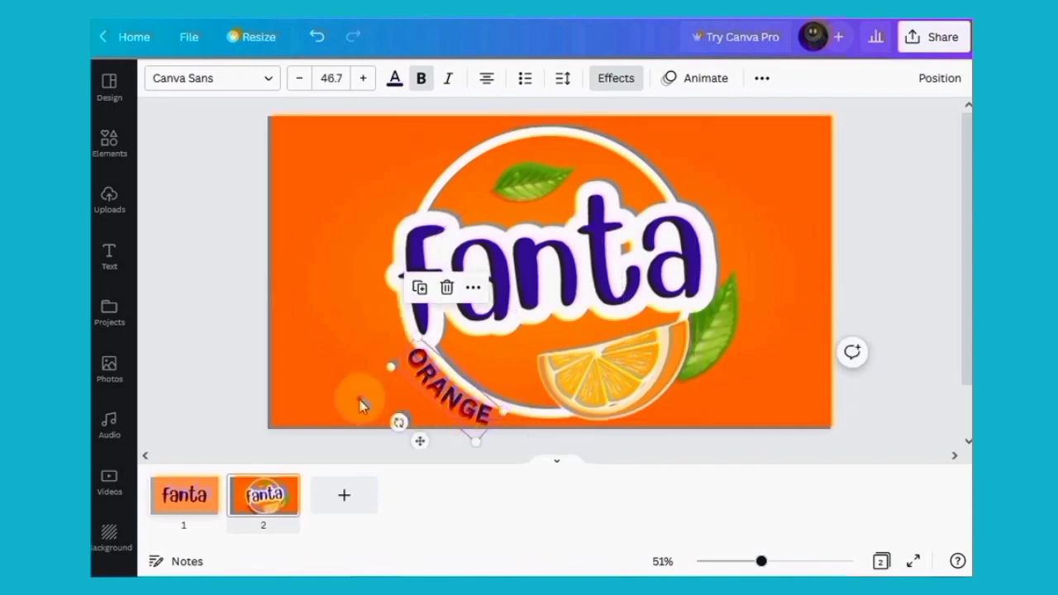
{"action": "left_click_drag", "start_coordinate": [439, 395], "coordinate": [443, 402]}
{"action": "left_click_drag", "start_coordinate": [480, 442], "coordinate": [477, 438]}
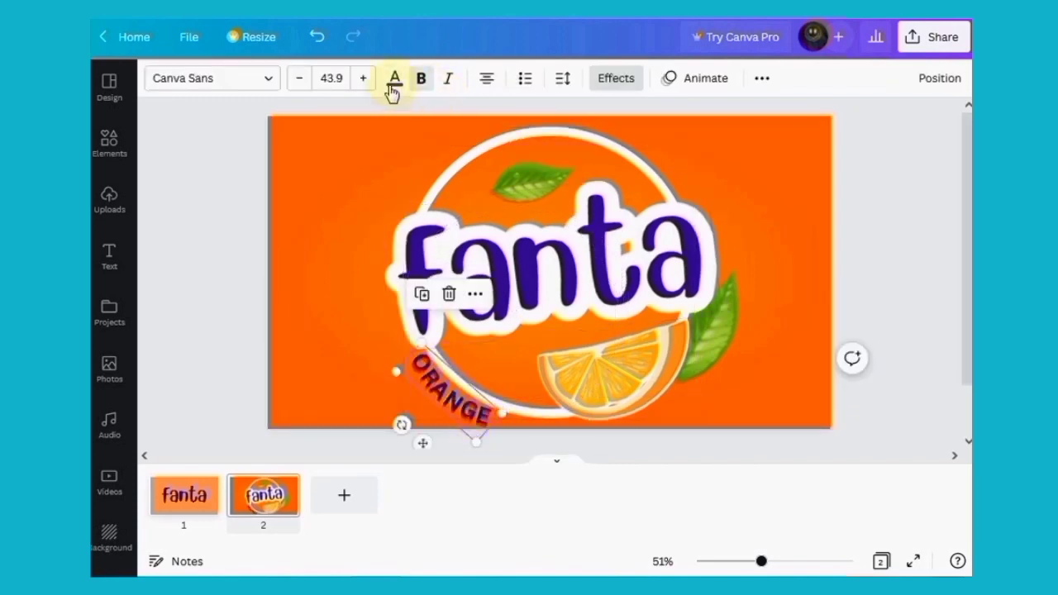
Reduce the "ORANGE" text's font size to 35.9.
{"action": "left_click", "coordinate": [300, 78]}
{"action": "left_click", "coordinate": [300, 78]}
{"action": "left_click", "coordinate": [300, 79]}
{"action": "left_click", "coordinate": [300, 79]}
{"action": "left_click", "coordinate": [300, 79]}
{"action": "left_click", "coordinate": [300, 78]}
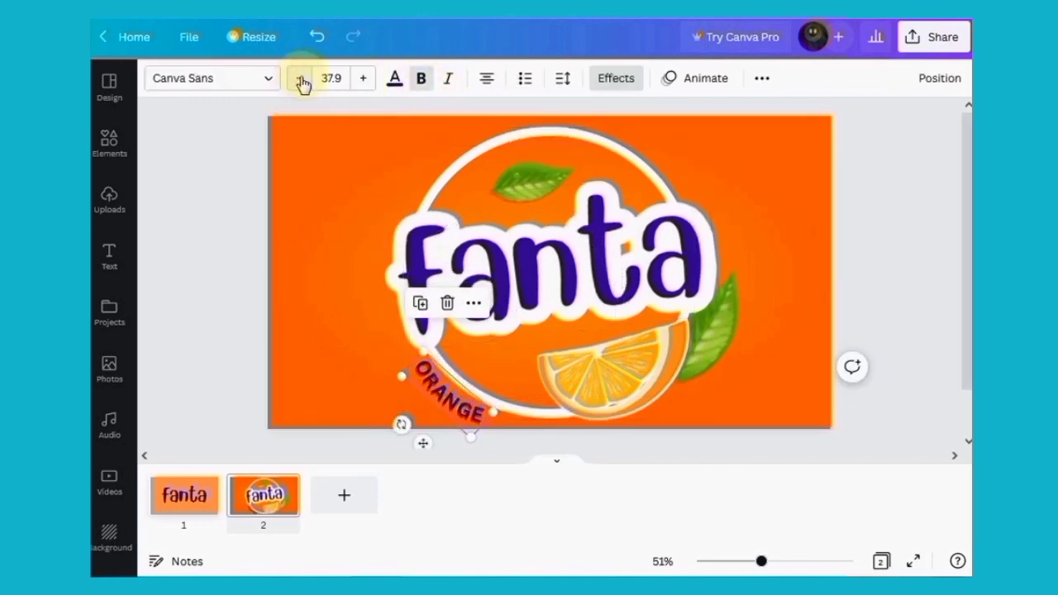
{"action": "left_click", "coordinate": [300, 79]}
{"action": "left_click", "coordinate": [300, 78]}
{"action": "left_click", "coordinate": [300, 79]}
{"action": "left_click", "coordinate": [300, 79]}
{"action": "left_click", "coordinate": [330, 292]}
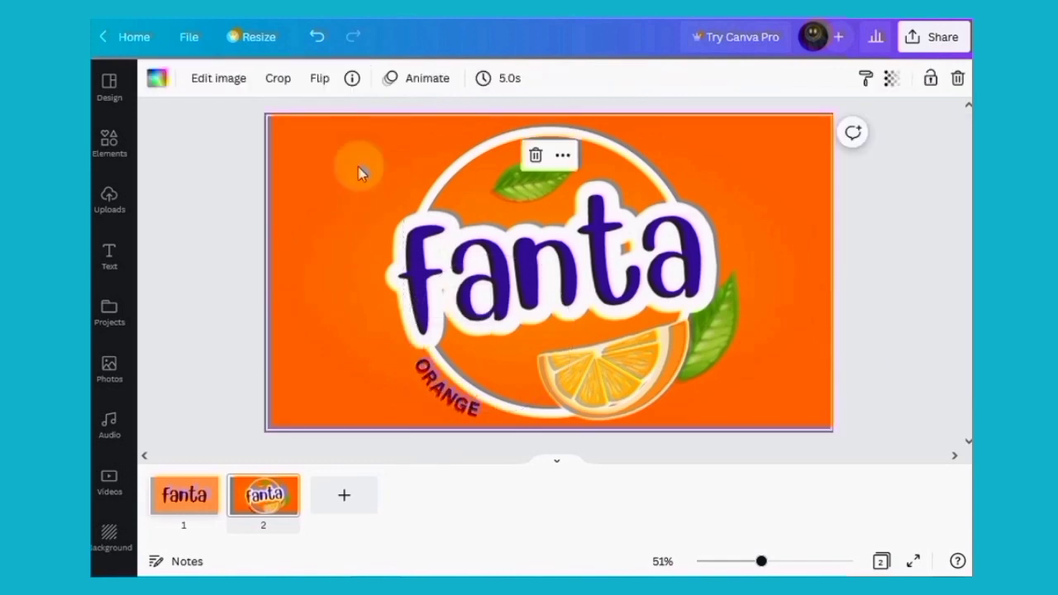
Group all the logo elements, scale the group down slightly and reposition it on the orange background.
{"action": "left_click_drag", "start_coordinate": [359, 172], "coordinate": [683, 383]}
{"action": "right_click", "coordinate": [683, 382]}
{"action": "left_click", "coordinate": [704, 463]}
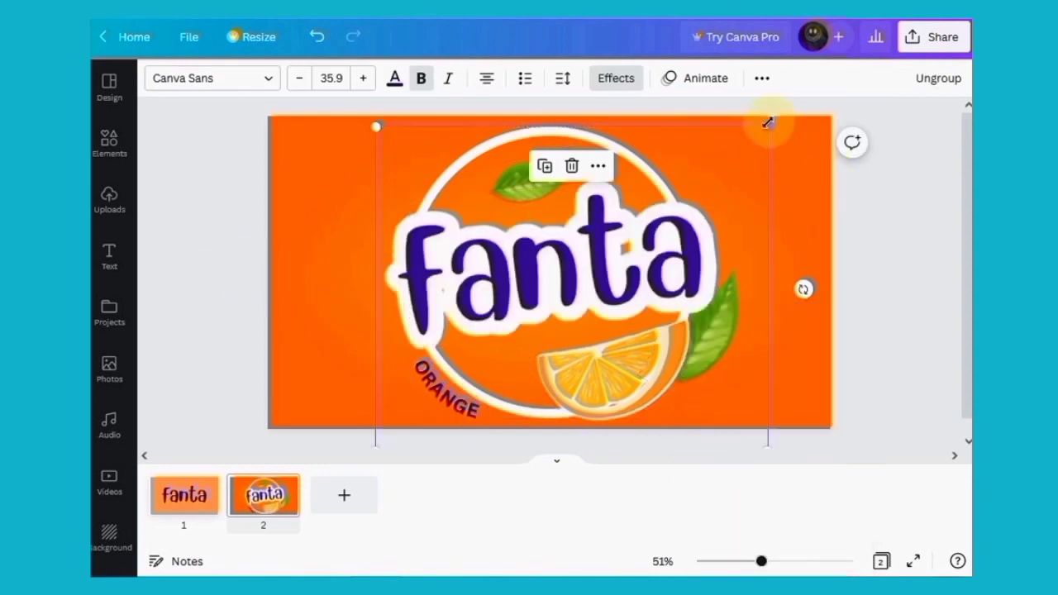
{"action": "left_click_drag", "start_coordinate": [767, 122], "coordinate": [735, 155]}
{"action": "left_click_drag", "start_coordinate": [546, 300], "coordinate": [536, 261]}
{"action": "left_click", "coordinate": [323, 267]}
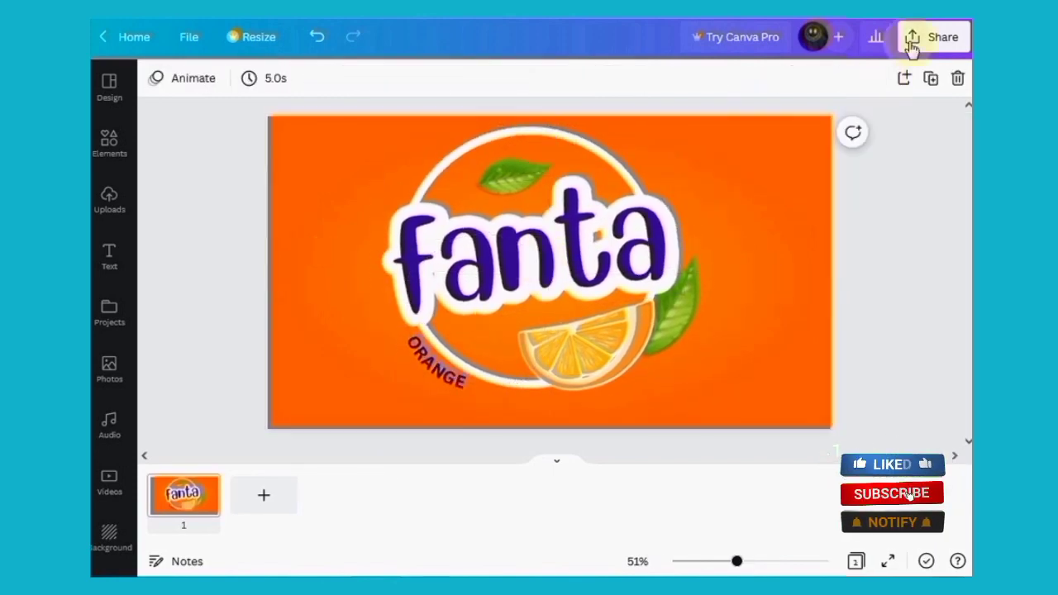
Download the finished logo design.
{"action": "left_click", "coordinate": [912, 41]}
{"action": "left_click", "coordinate": [712, 413]}
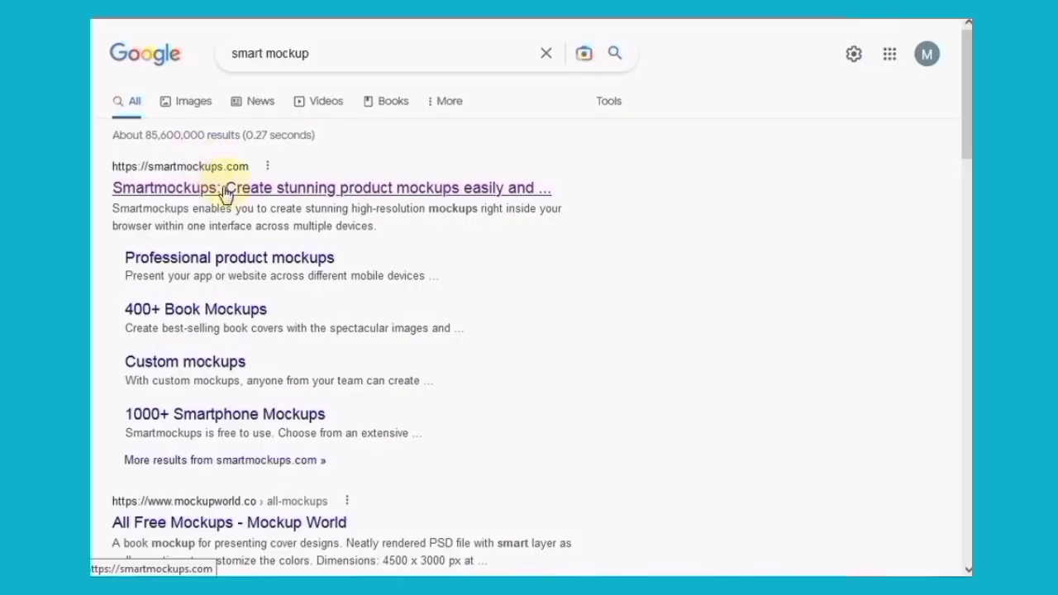
Switch to the Smartmockups website from the search results and browse its Beverages packaging mockups.
{"action": "left_click", "coordinate": [225, 191]}
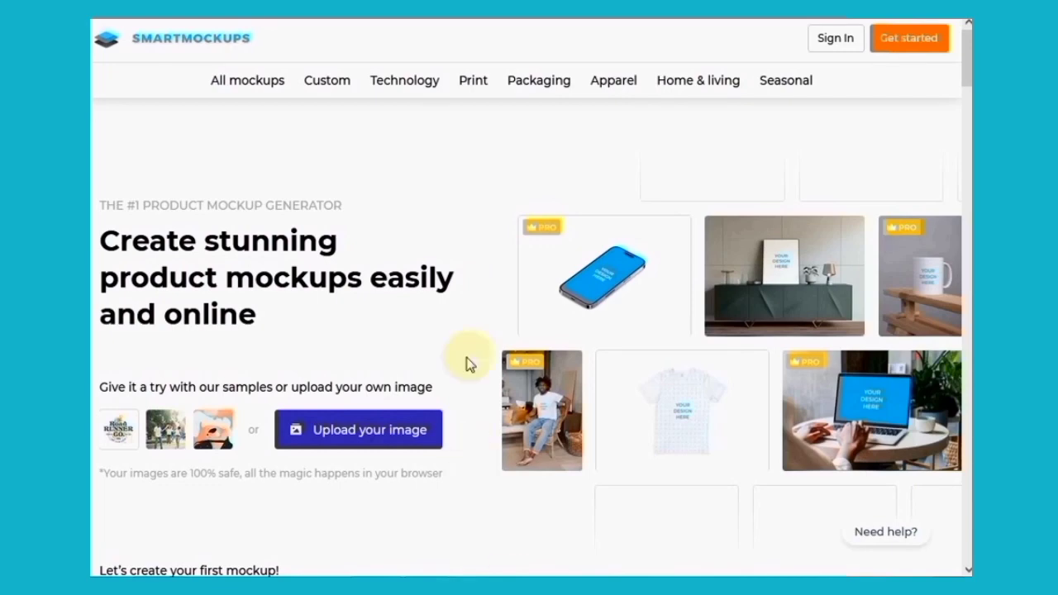
{"action": "mouse_move", "coordinate": [538, 83]}
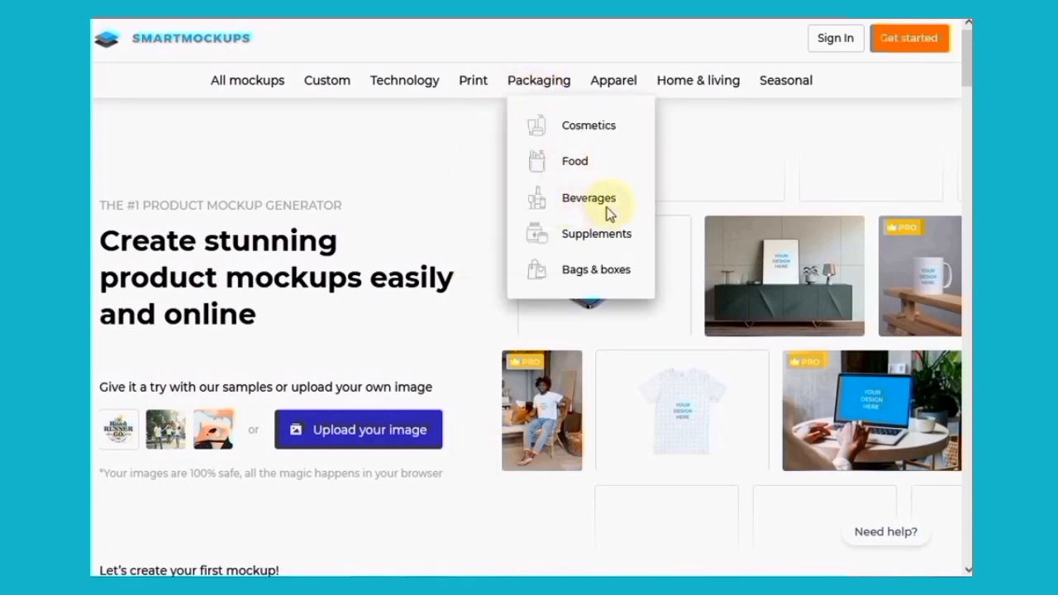
{"action": "left_click", "coordinate": [570, 199]}
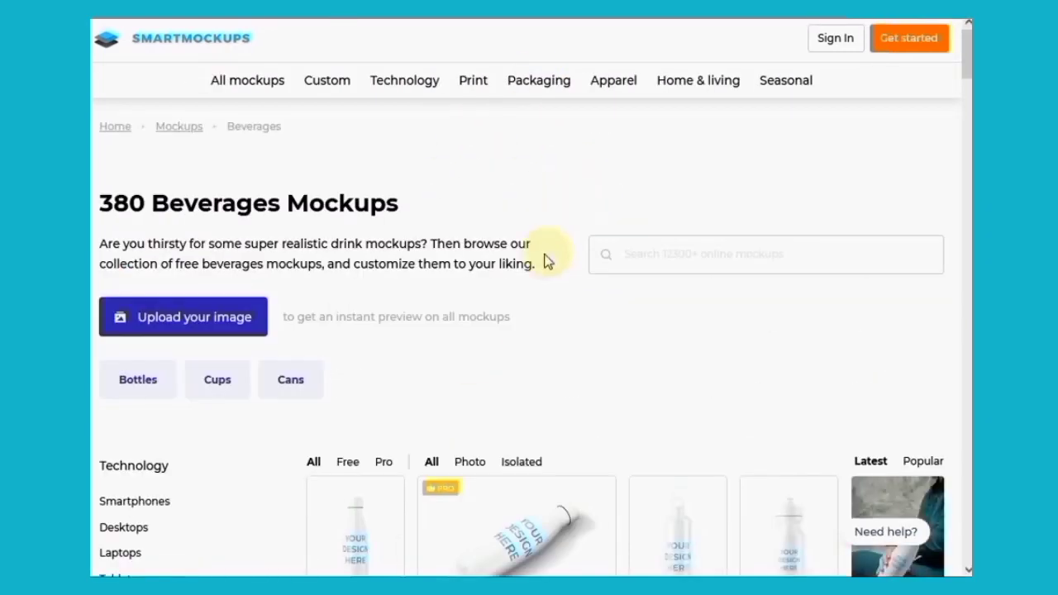
Find and open the "330ml cans with metallic, matte and plastic finish" mockup among the beverage mockups.
{"action": "scroll", "coordinate": [598, 438], "scroll_direction": "down", "scroll_amount": 10}
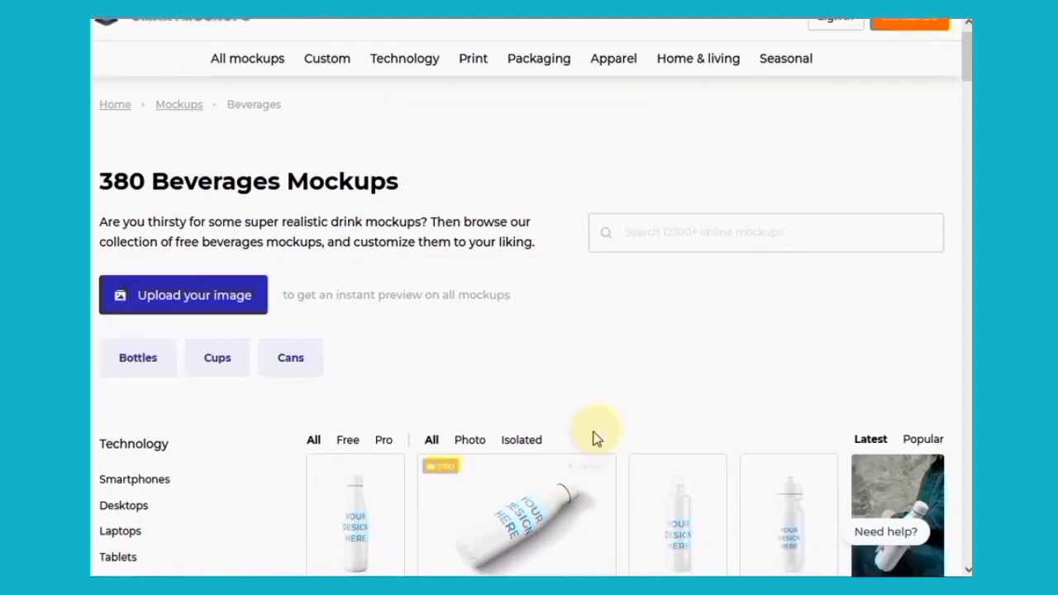
{"action": "scroll", "coordinate": [600, 447], "scroll_direction": "down", "scroll_amount": 9}
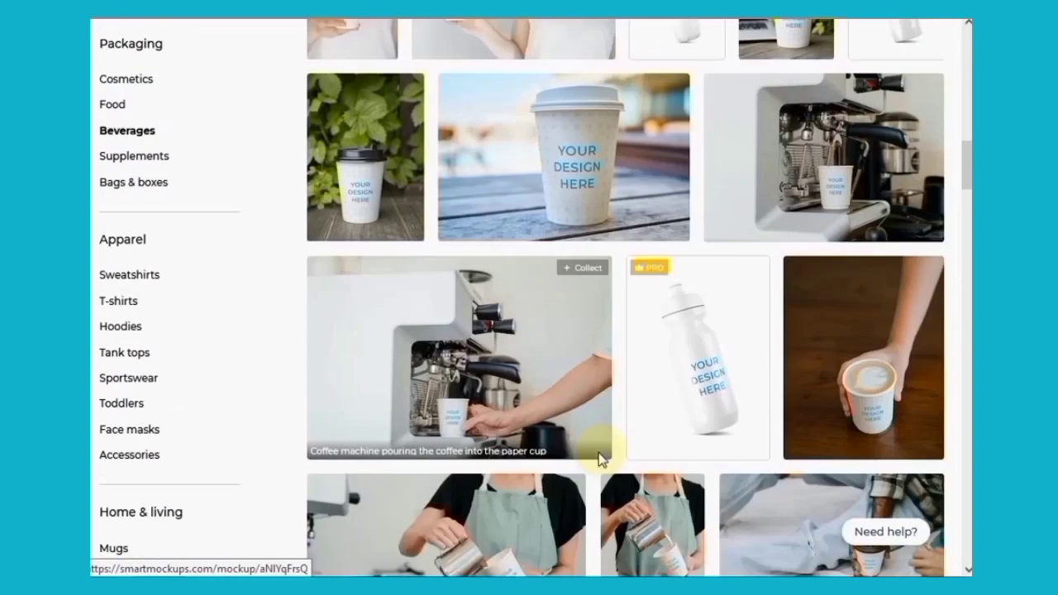
{"action": "scroll", "coordinate": [601, 487], "scroll_direction": "down", "scroll_amount": 8}
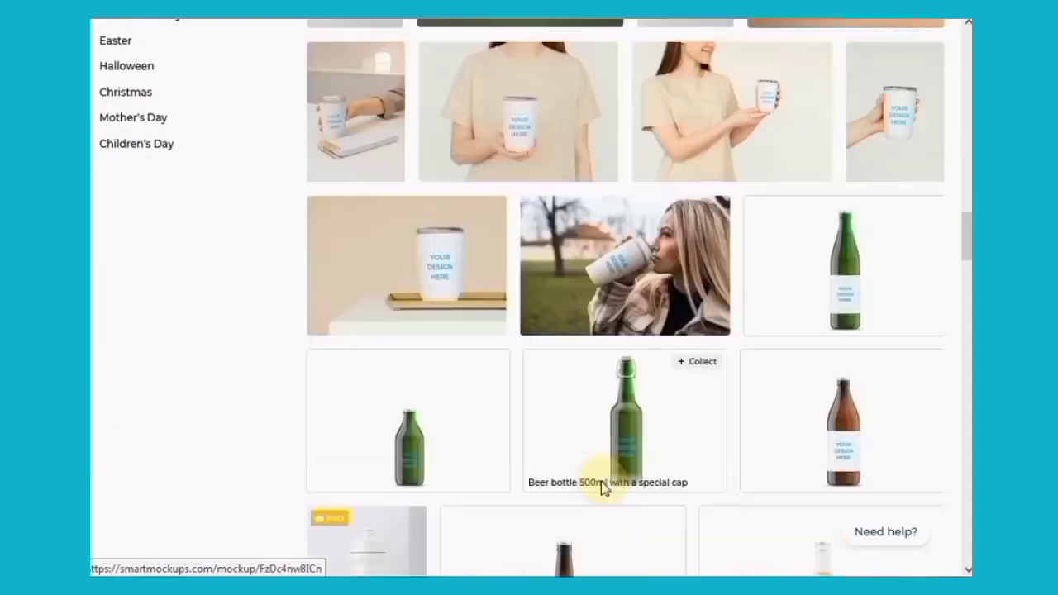
{"action": "scroll", "coordinate": [604, 491], "scroll_direction": "down", "scroll_amount": 3}
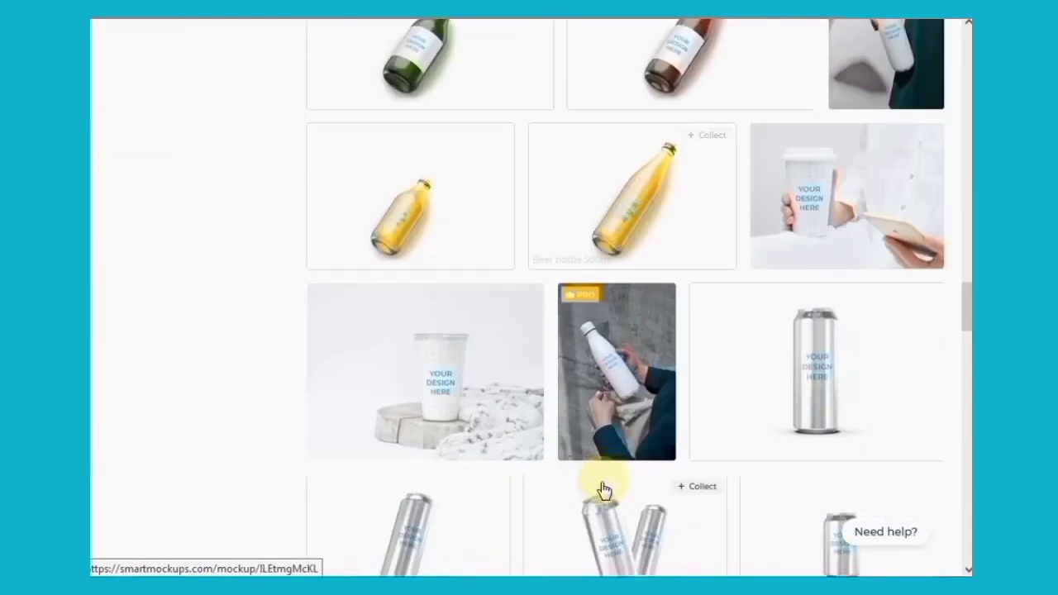
{"action": "scroll", "coordinate": [605, 490], "scroll_direction": "down", "scroll_amount": 2}
{"action": "scroll", "coordinate": [604, 490], "scroll_direction": "down", "scroll_amount": 4}
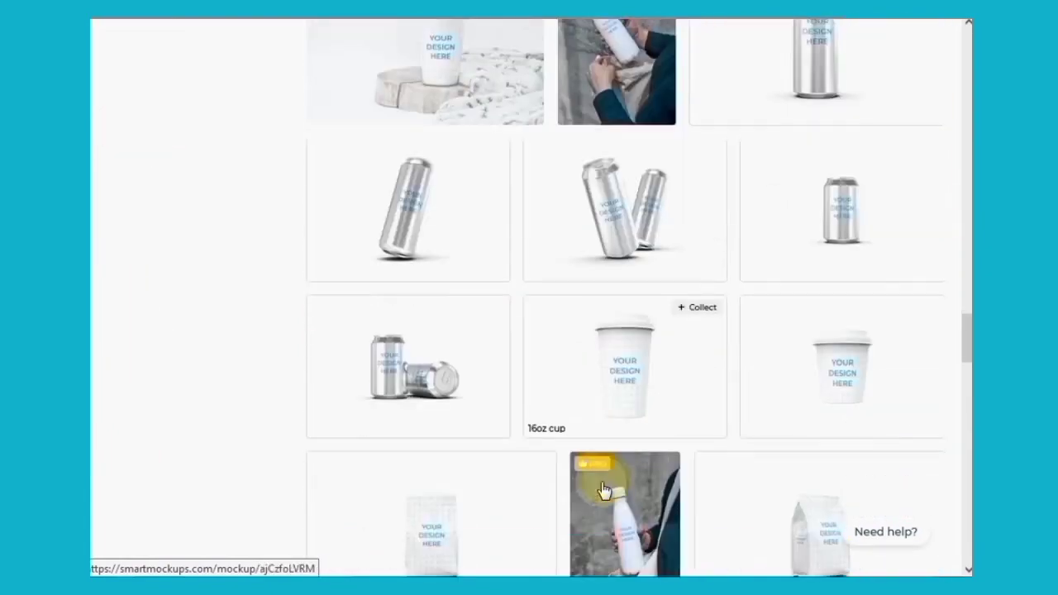
{"action": "left_click", "coordinate": [431, 223]}
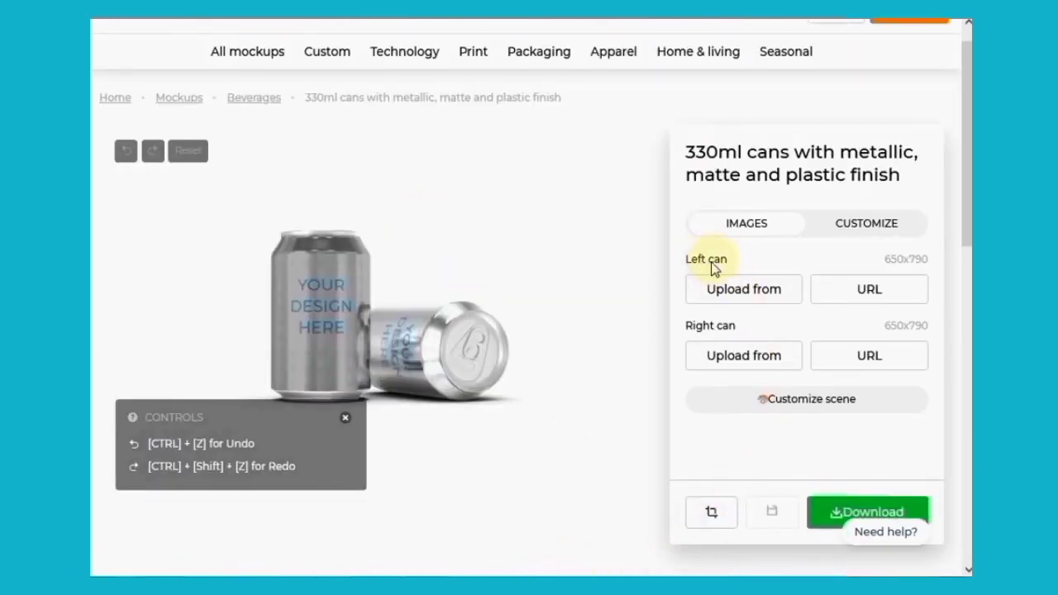
Upload fanta-1.png to the left can and crop it with the artwork enlarged and aligned to the bottom of the label area.
{"action": "left_click", "coordinate": [736, 293]}
{"action": "left_click", "coordinate": [746, 237]}
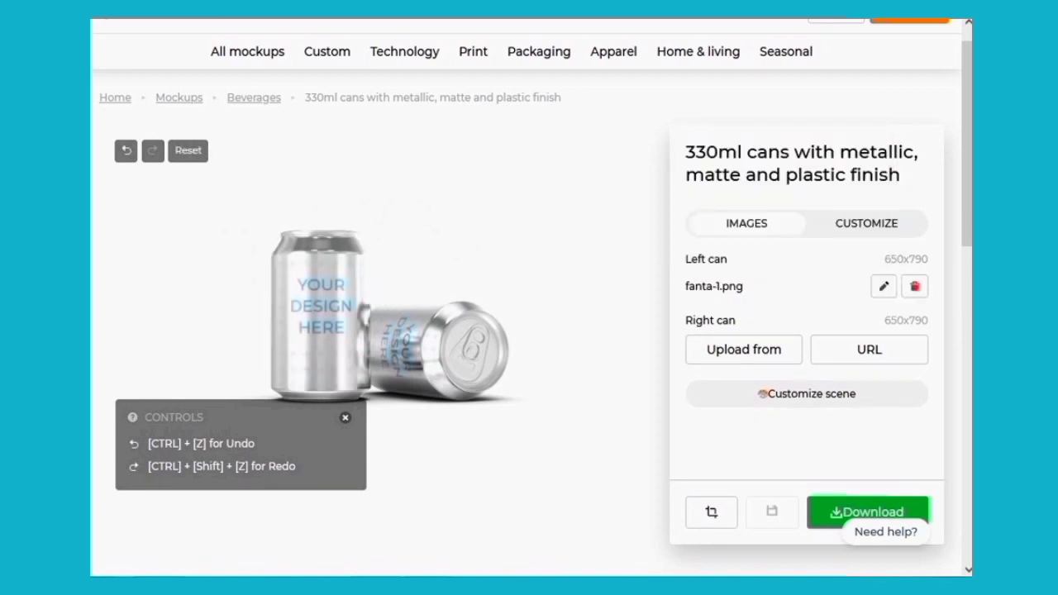
{"action": "left_click", "coordinate": [883, 288]}
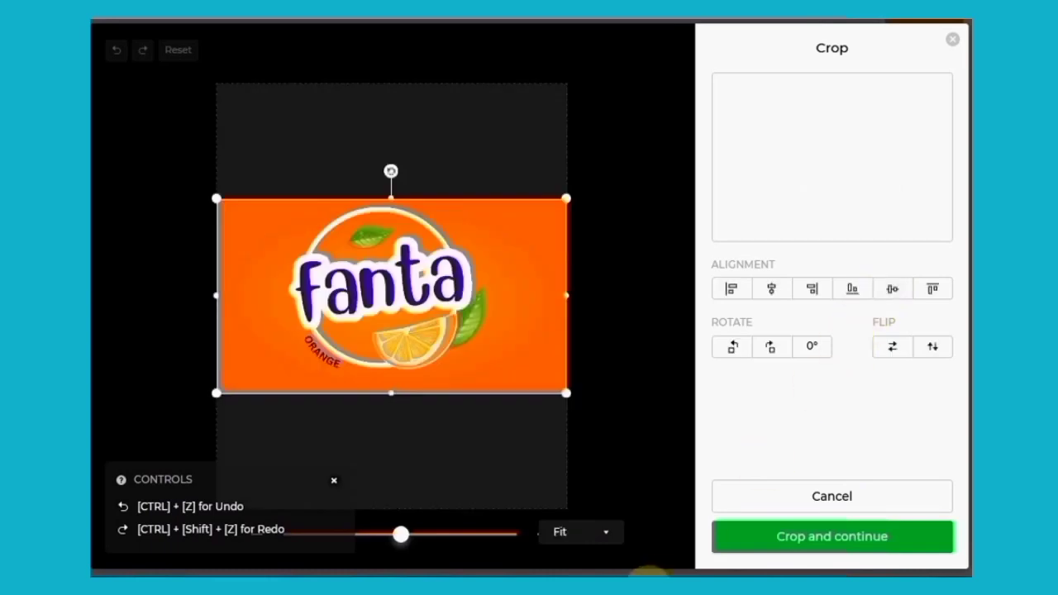
{"action": "left_click", "coordinate": [404, 537]}
{"action": "left_click_drag", "start_coordinate": [415, 543], "coordinate": [421, 539]}
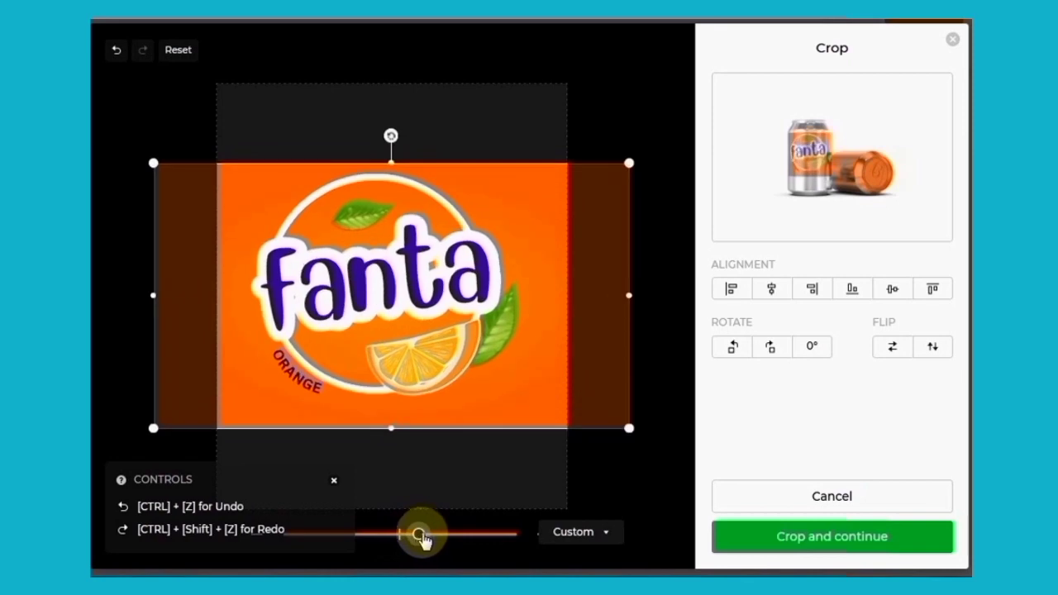
{"action": "left_click", "coordinate": [851, 290]}
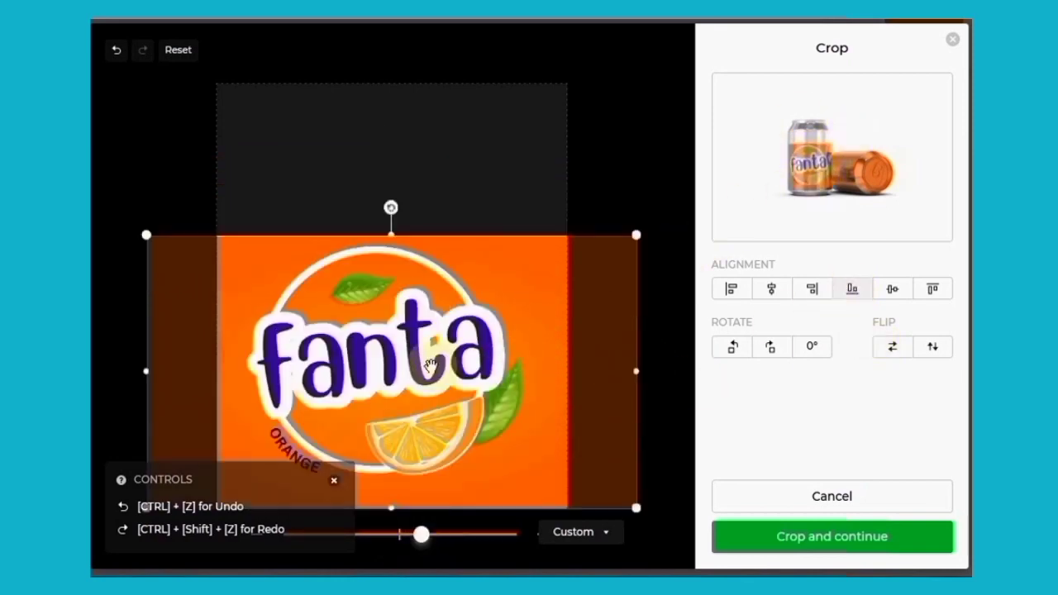
{"action": "scroll", "coordinate": [378, 414], "scroll_direction": "up", "scroll_amount": 1}
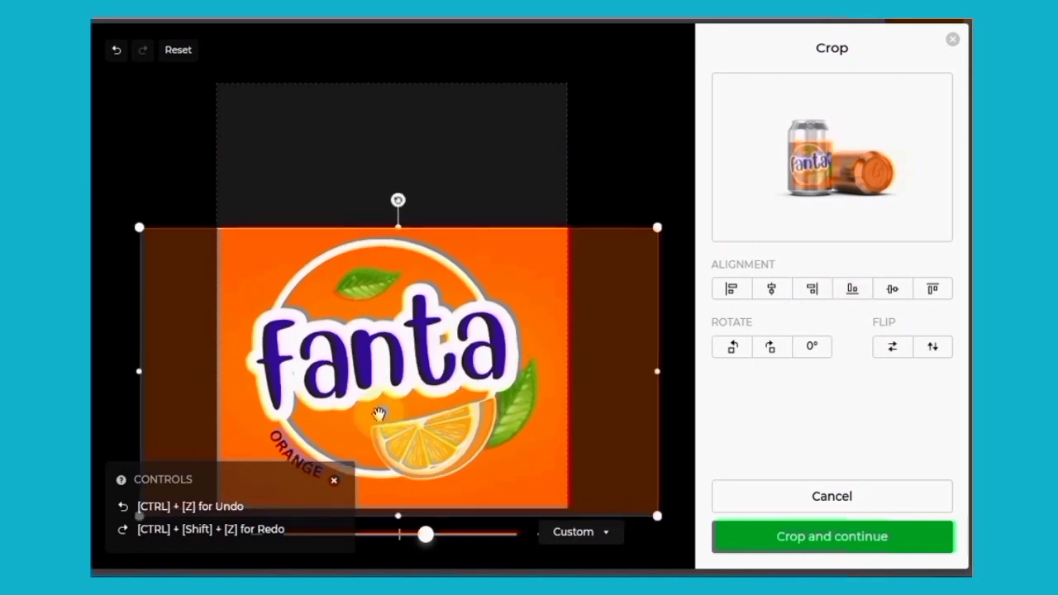
{"action": "left_click", "coordinate": [751, 534]}
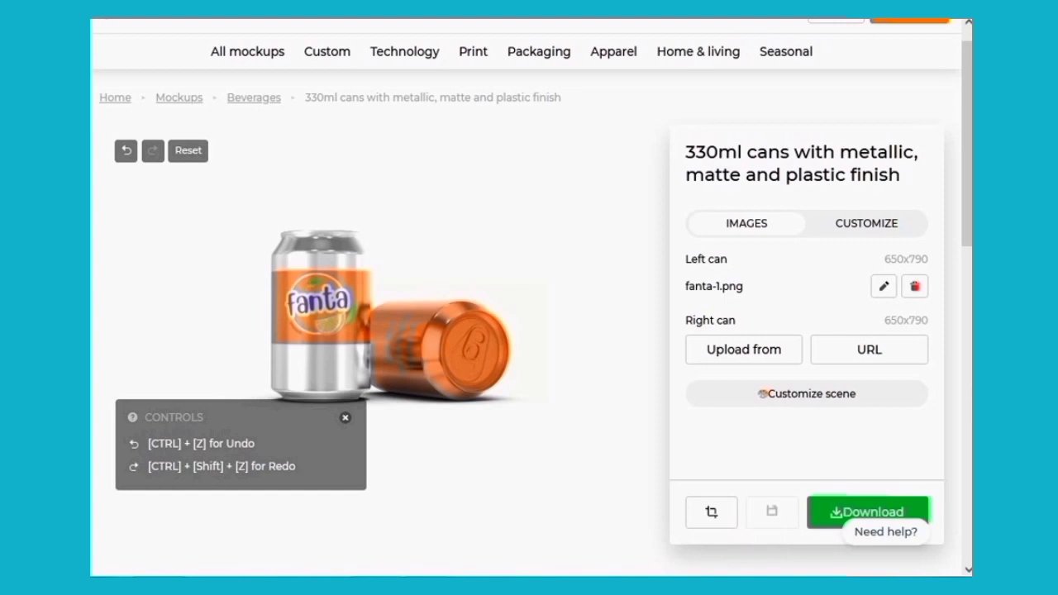
Upload fanta-1.png to the right can and crop it with the artwork slightly enlarged and shifted right and down.
{"action": "left_click", "coordinate": [734, 359]}
{"action": "left_click", "coordinate": [756, 297]}
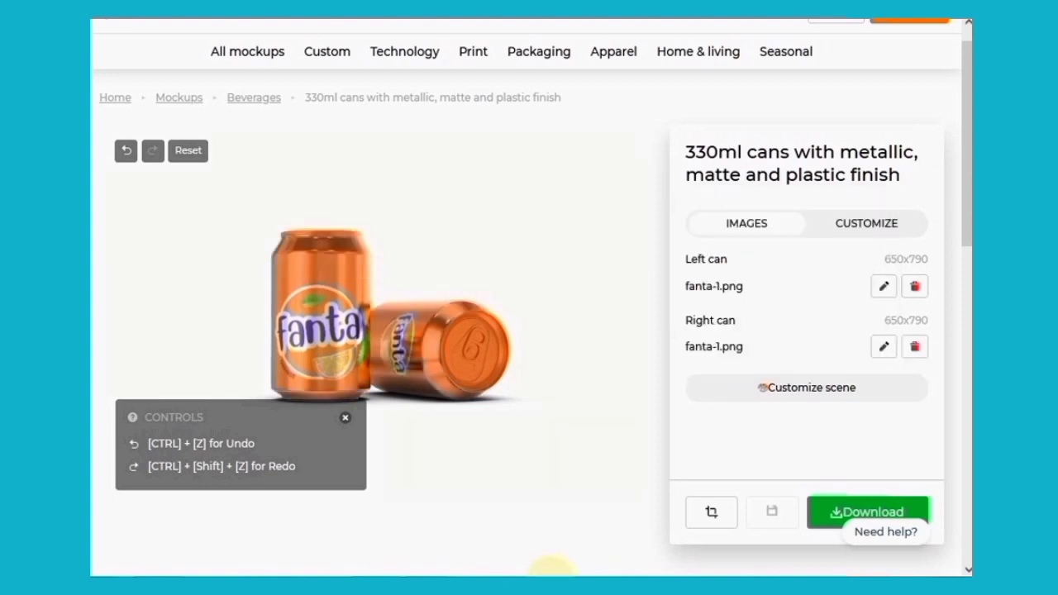
{"action": "left_click", "coordinate": [884, 348]}
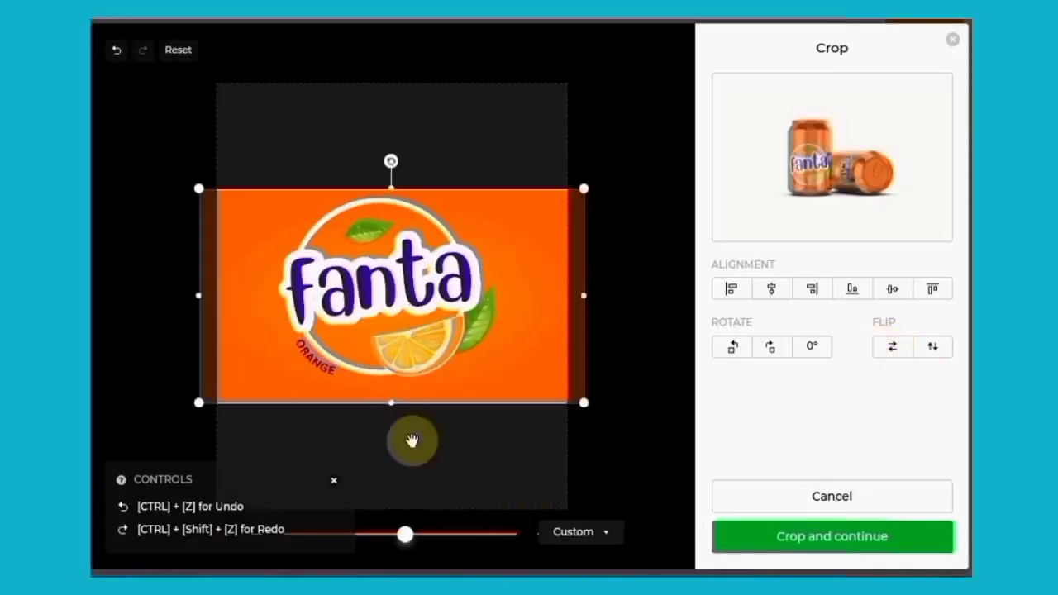
{"action": "left_click_drag", "start_coordinate": [406, 536], "coordinate": [414, 539]}
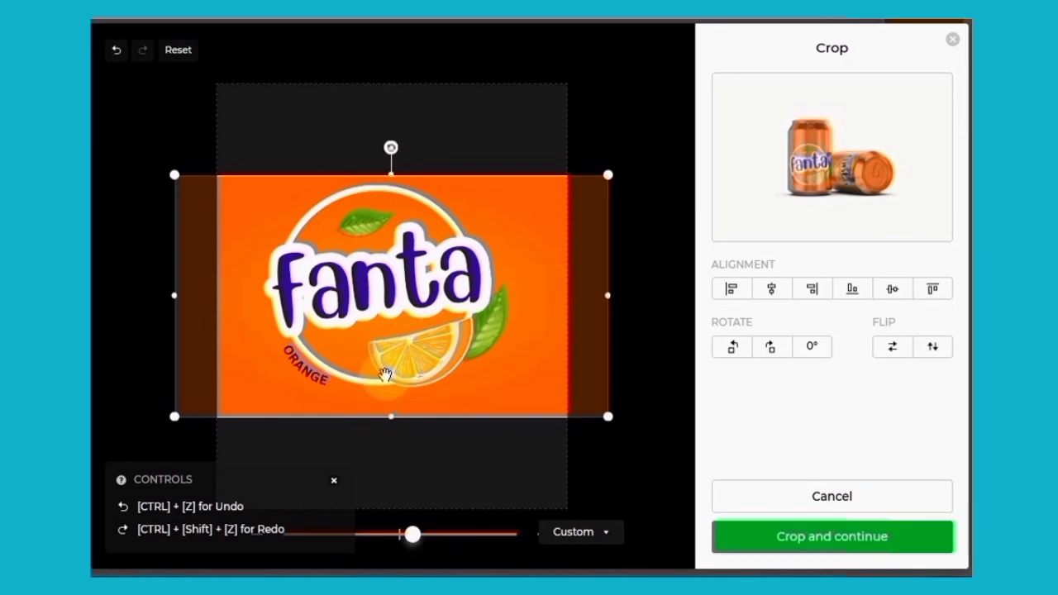
{"action": "mouse_move", "coordinate": [385, 373]}
{"action": "left_mouse_down"}
{"action": "mouse_move", "coordinate": [395, 386]}
{"action": "mouse_move", "coordinate": [385, 400]}
{"action": "mouse_move", "coordinate": [400, 385]}
{"action": "left_mouse_up"}
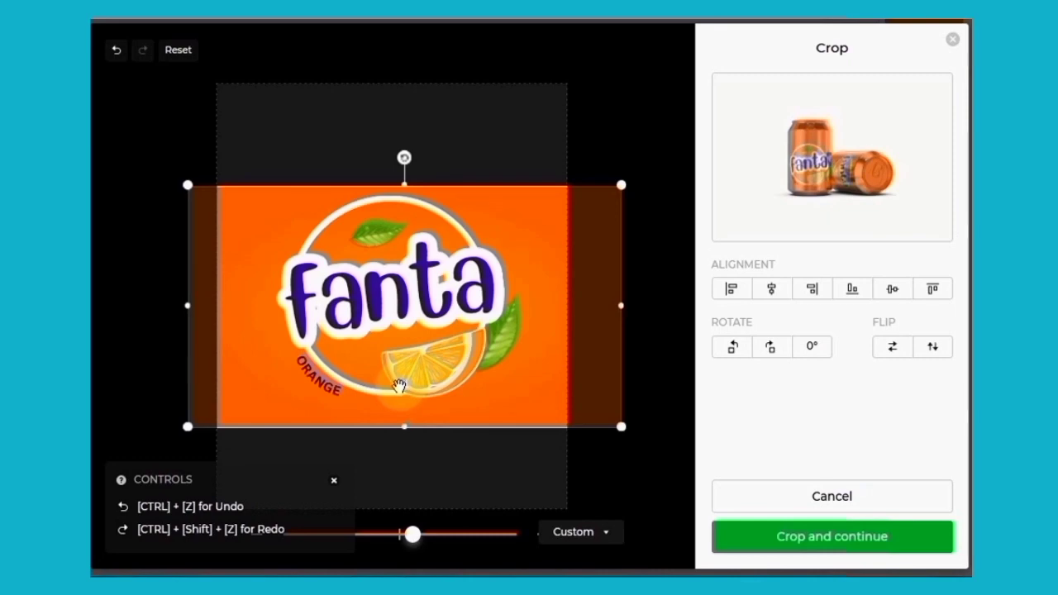
{"action": "left_click", "coordinate": [814, 535]}
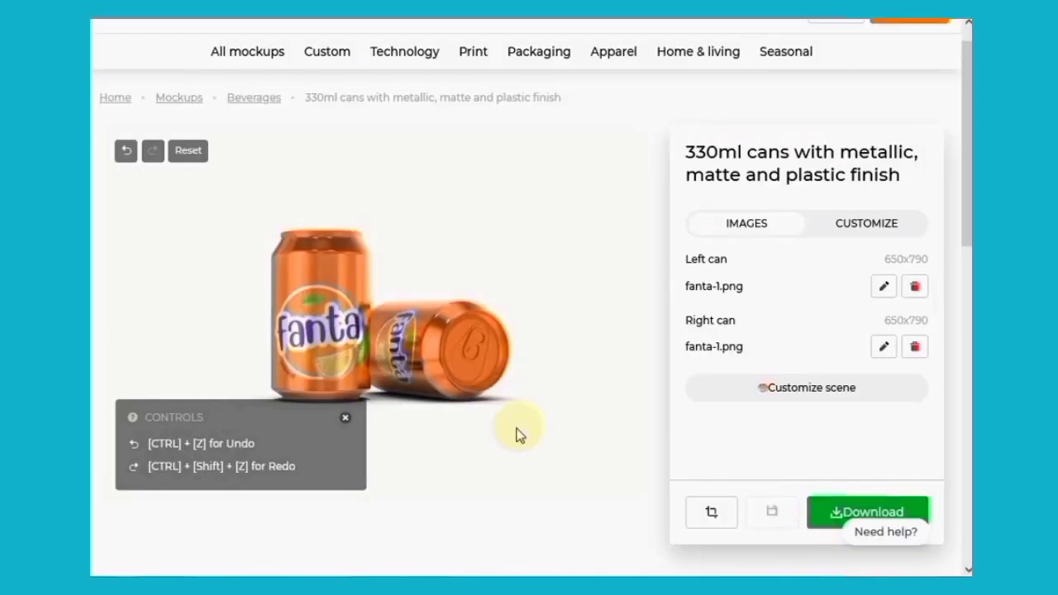